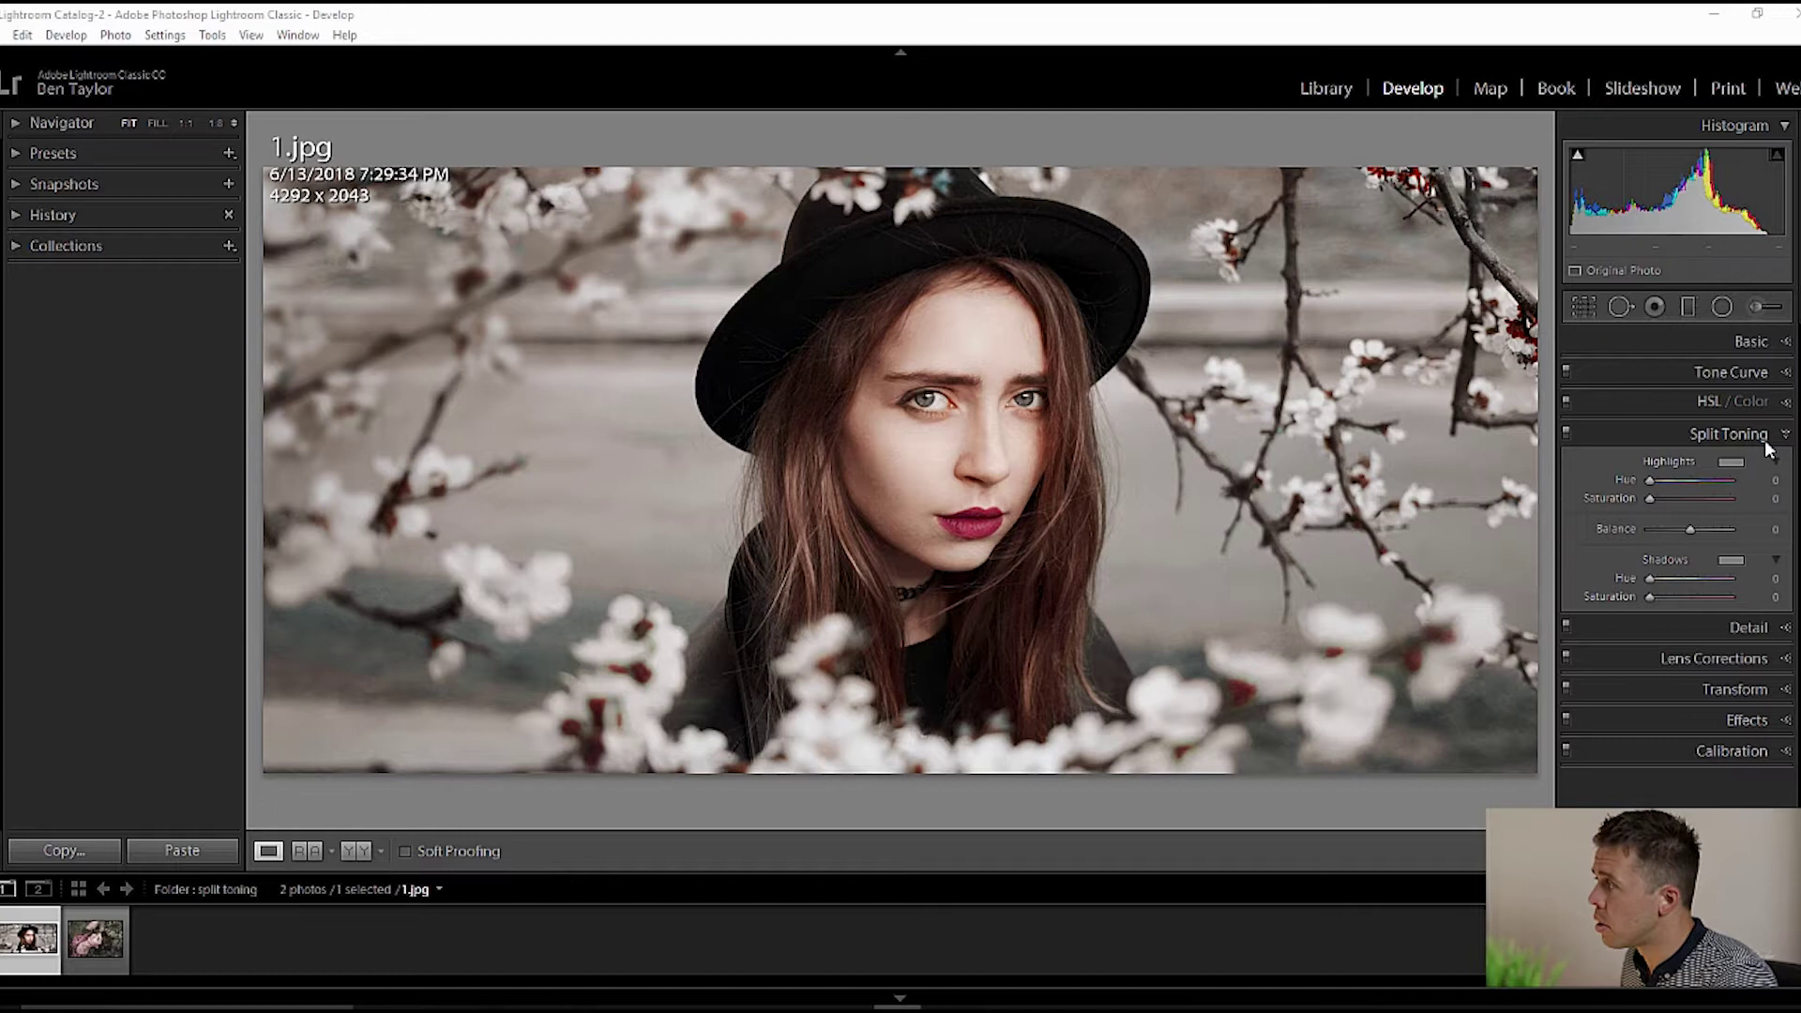
Tint the portrait's highlights in Split Toning with hue 145 and saturation 7.
left_click(1752, 440)
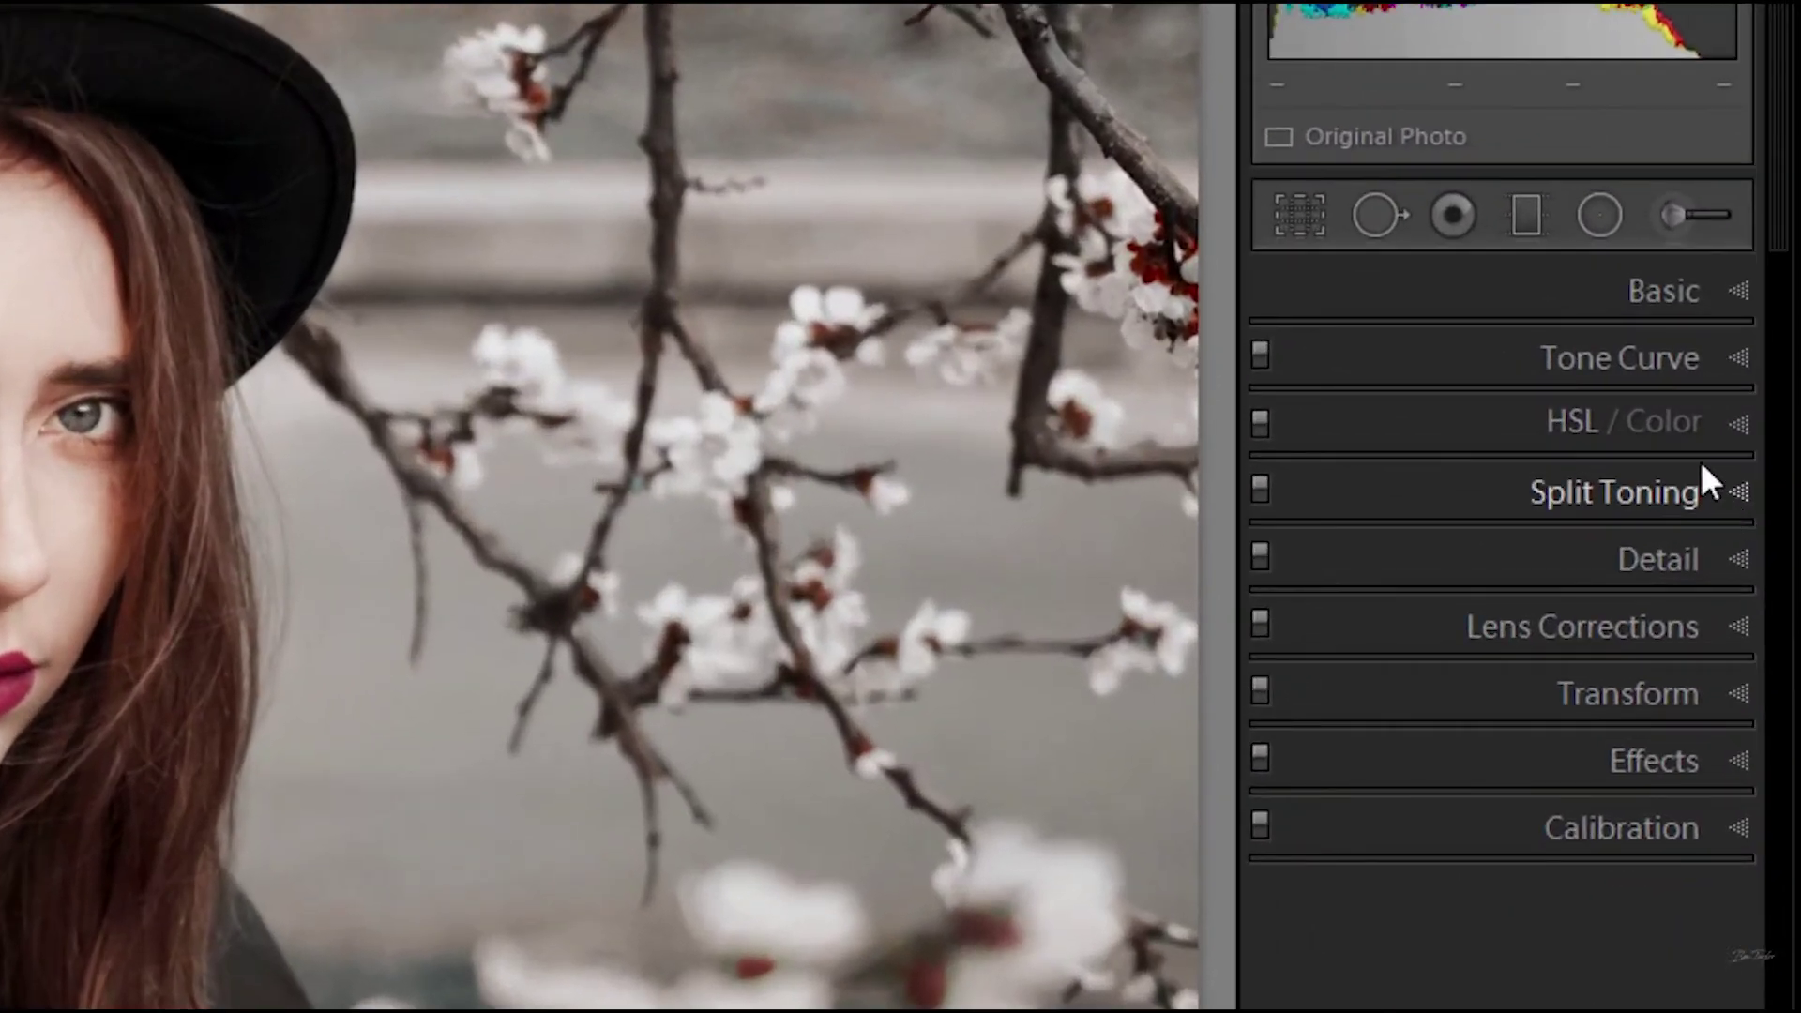
left_click(1740, 497)
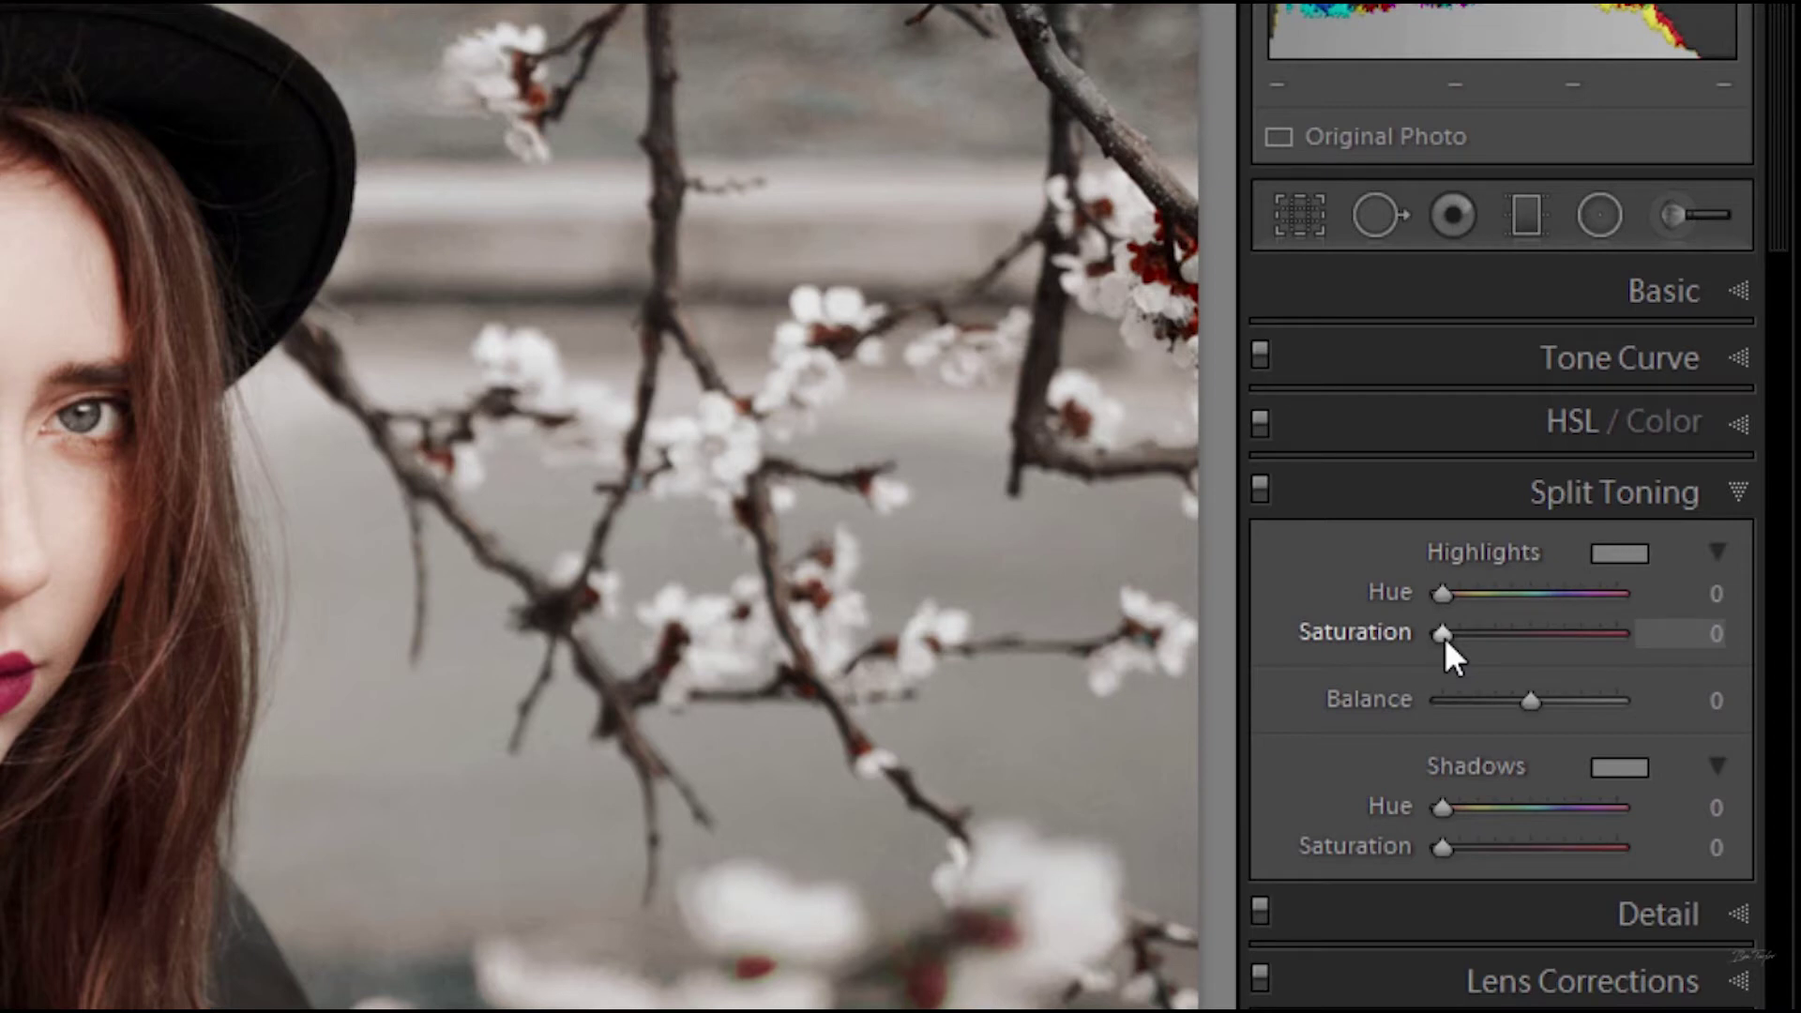
left_click(1607, 553)
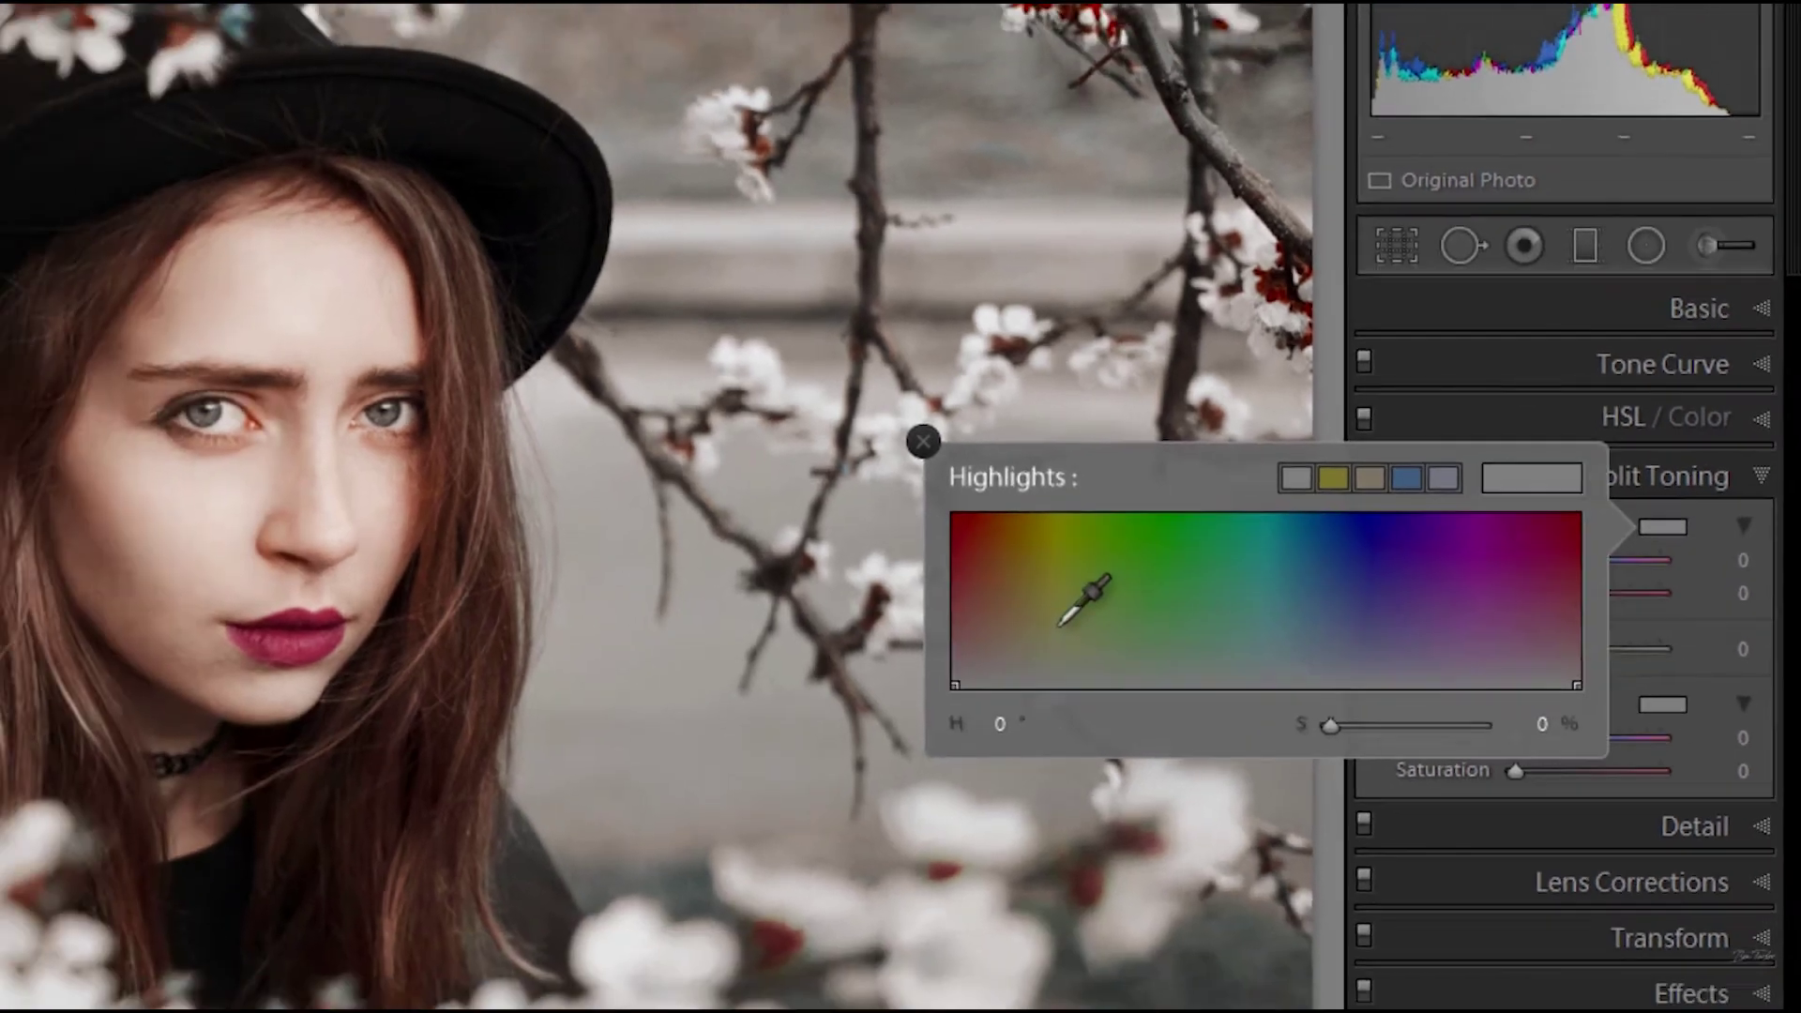
left_click(842, 677)
mouse_move(1353, 528)
left_mouse_down()
mouse_move(1344, 559)
mouse_move(1452, 528)
mouse_move(1432, 559)
mouse_move(1551, 514)
mouse_move(1608, 522)
mouse_move(1592, 551)
mouse_move(1439, 577)
left_mouse_up()
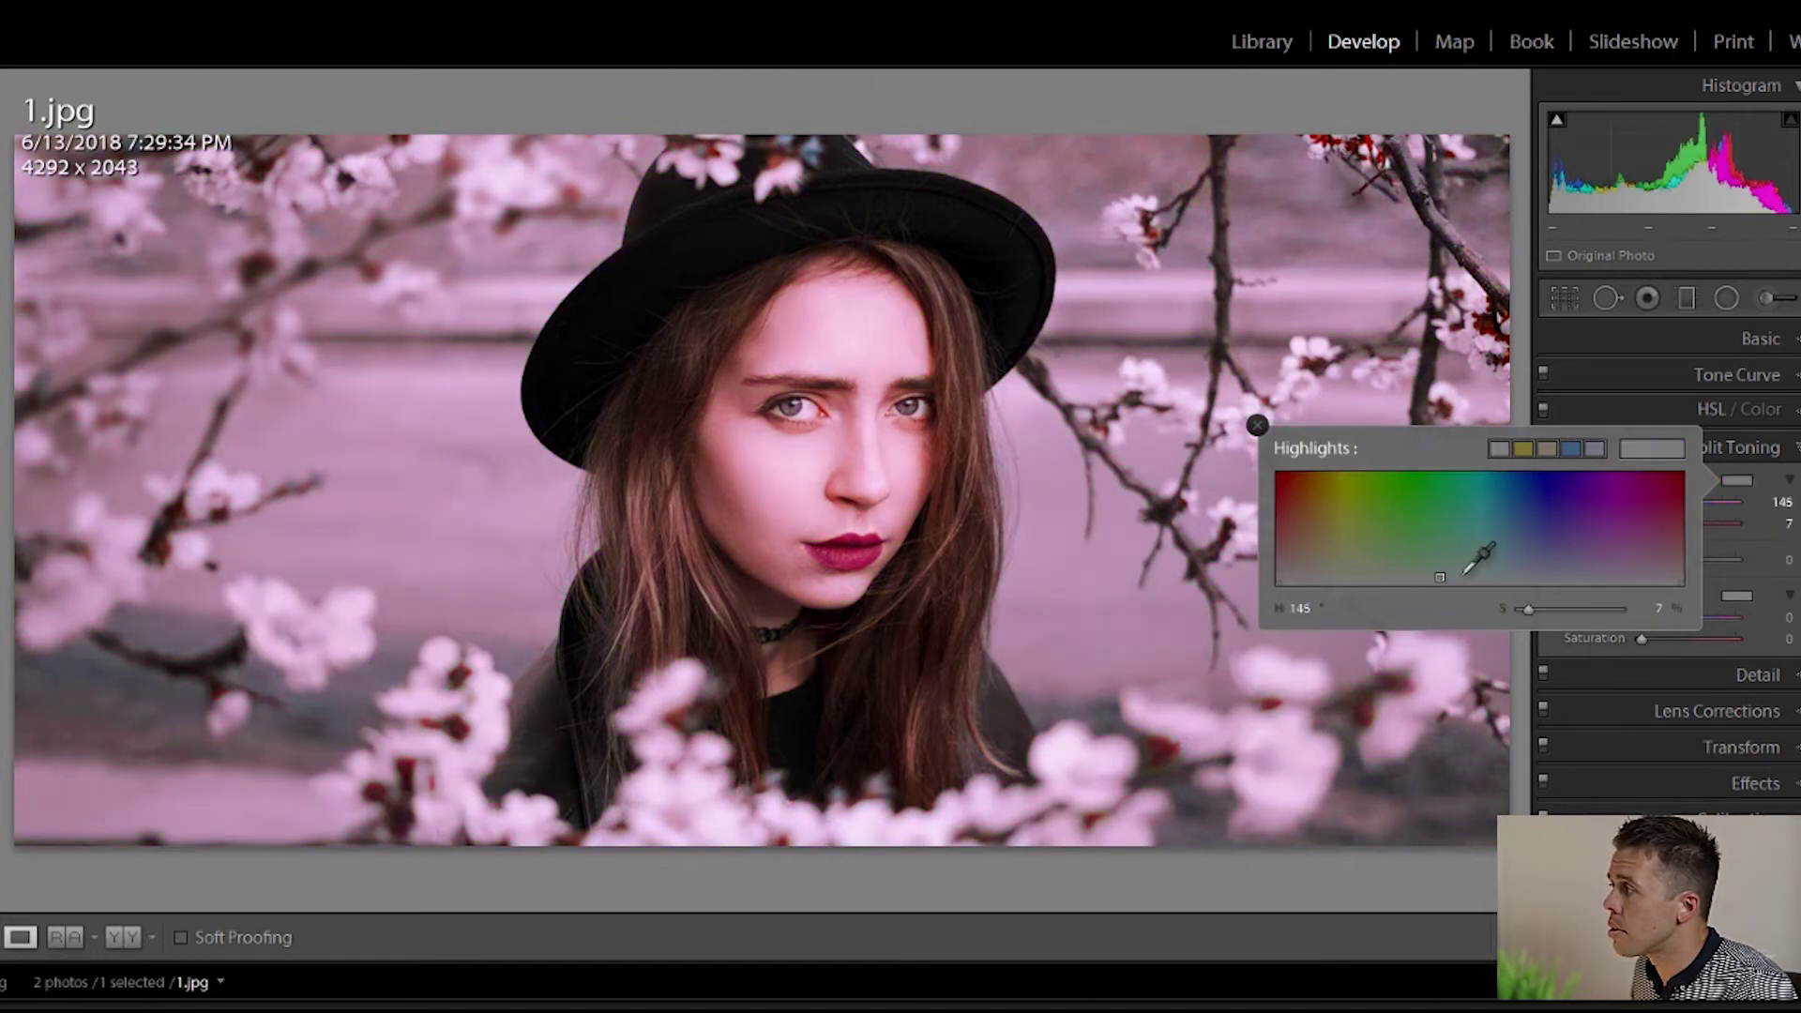
left_click(1766, 485)
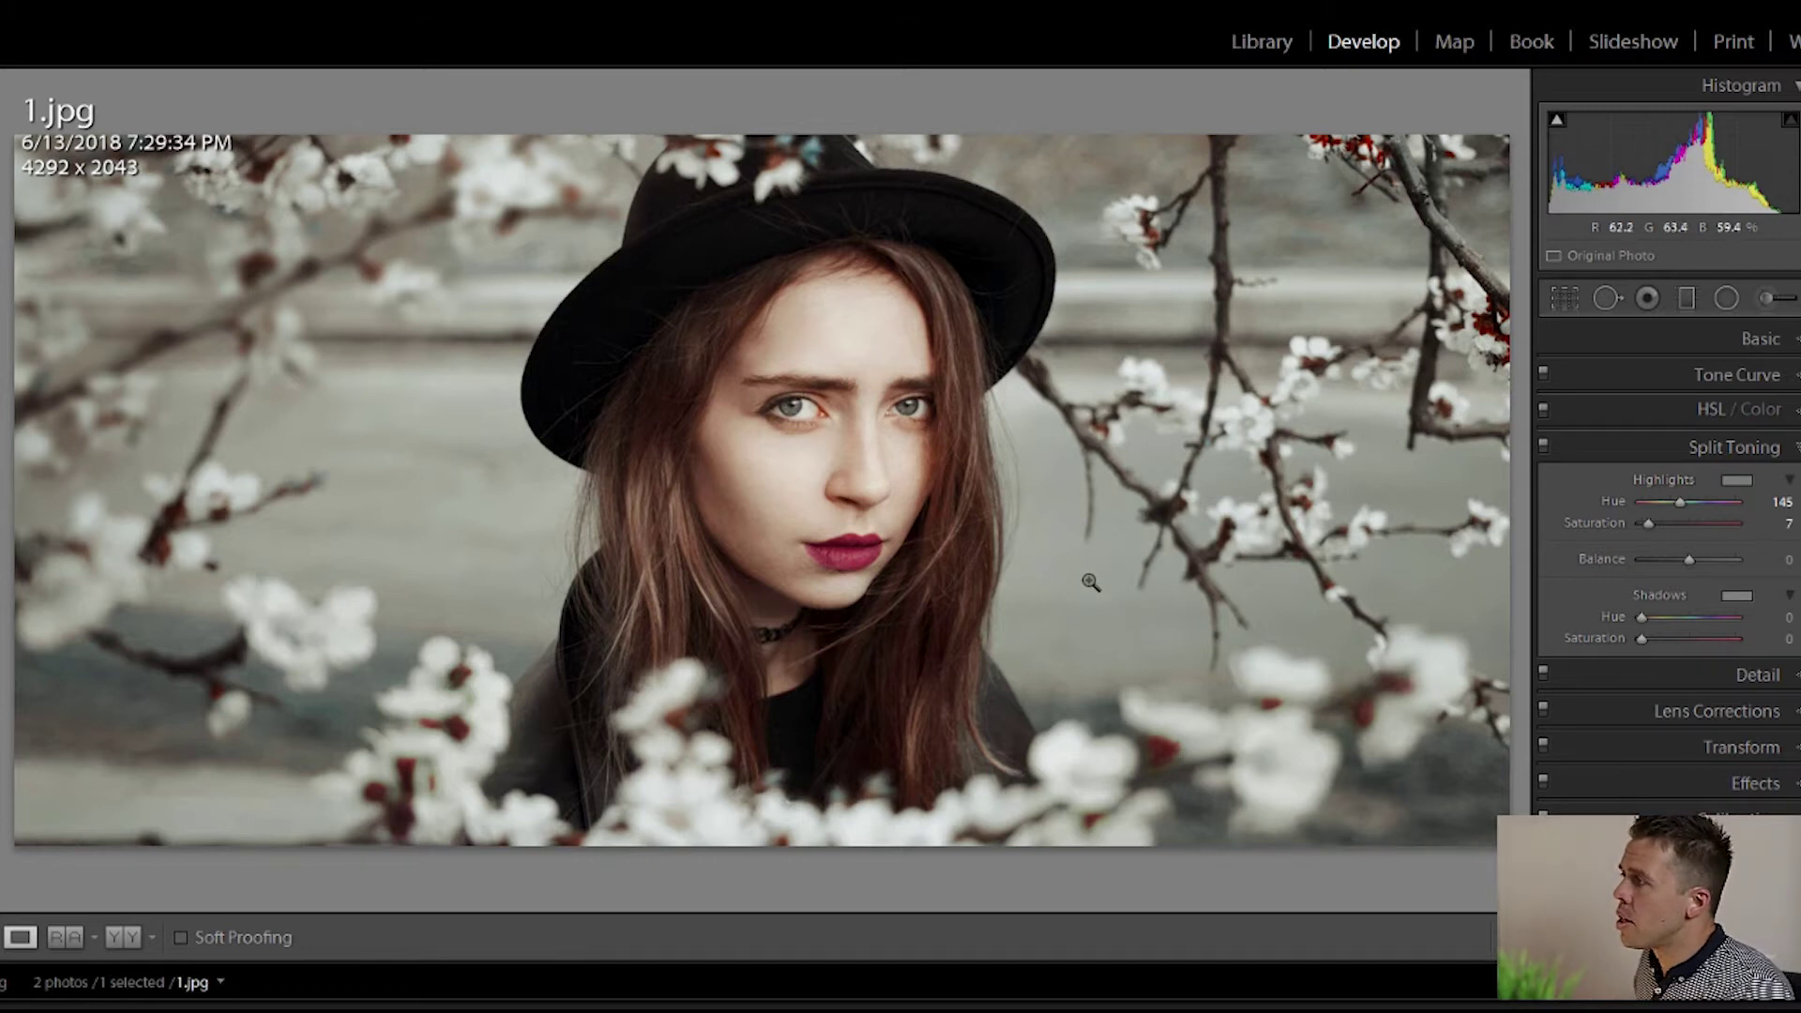
Pick a teal highlight tint for the portrait with hue 181 and set its saturation to 15.
left_click(1737, 480)
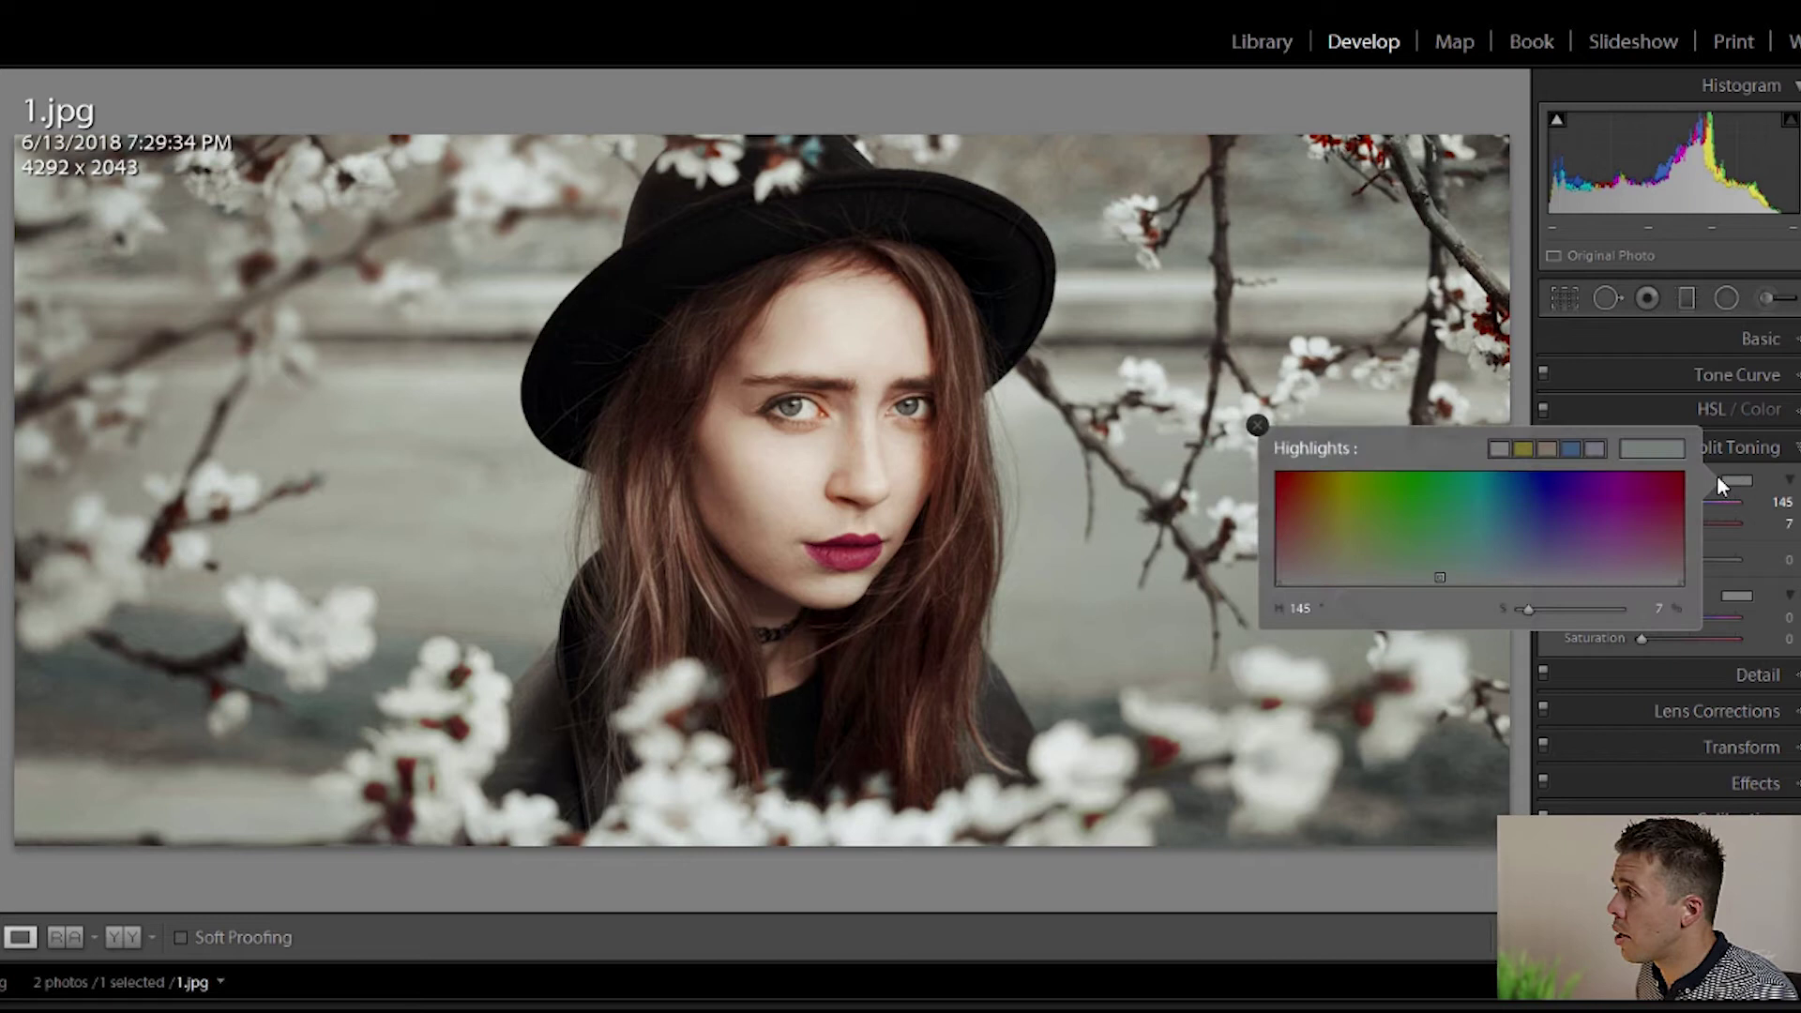
left_click(1473, 572)
left_click(1482, 572)
left_click(1480, 570)
left_click(1482, 572)
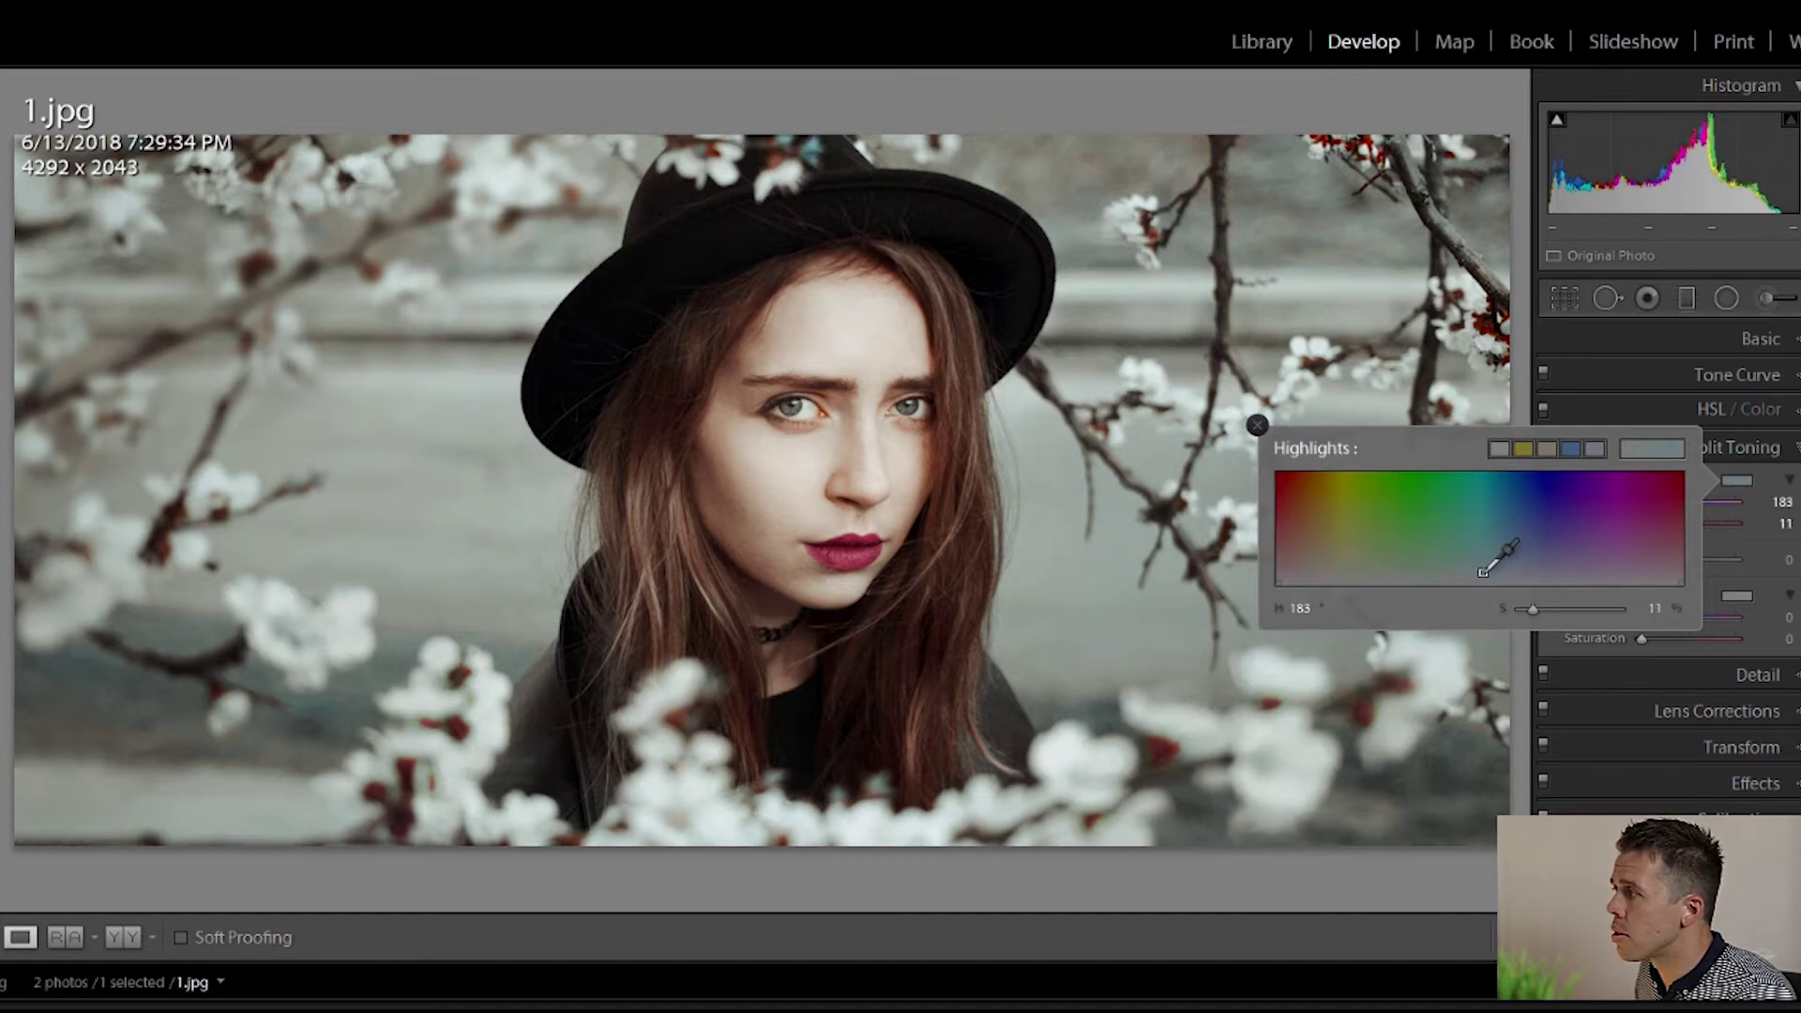
left_click(1485, 571)
mouse_move(1485, 571)
left_mouse_down()
mouse_move(1491, 488)
mouse_move(1479, 563)
left_mouse_up()
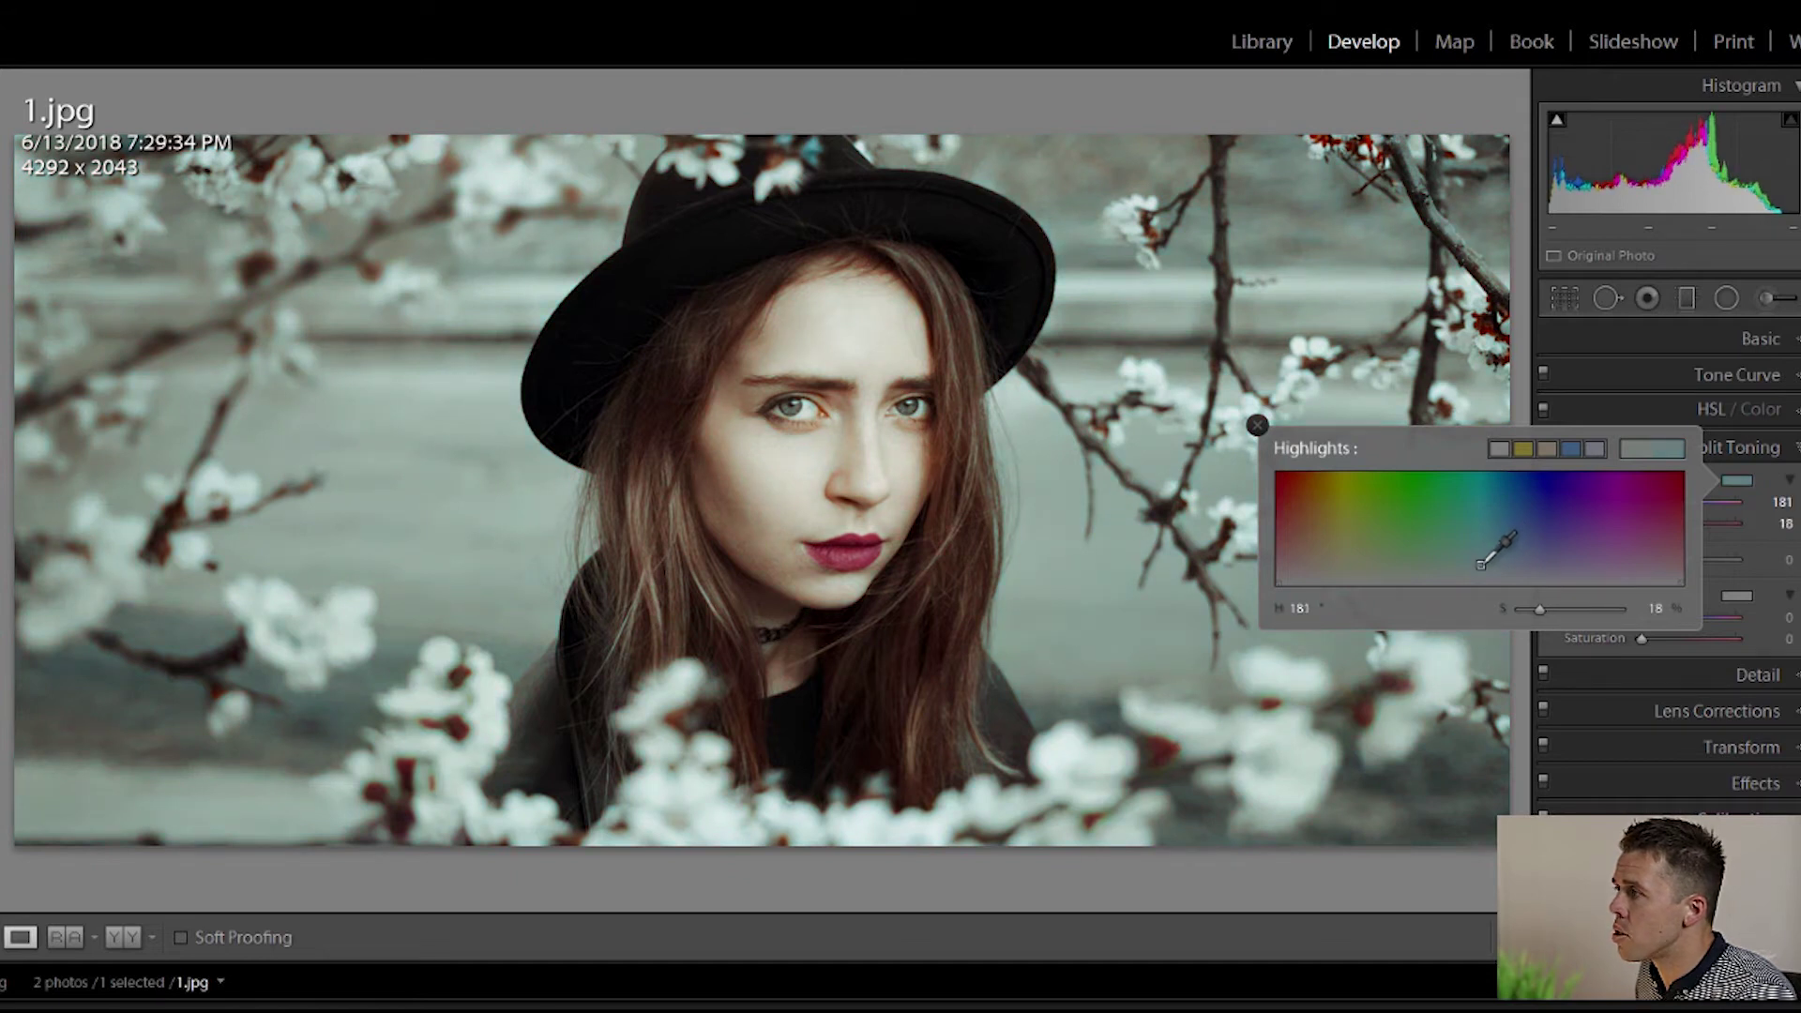
left_click(1761, 486)
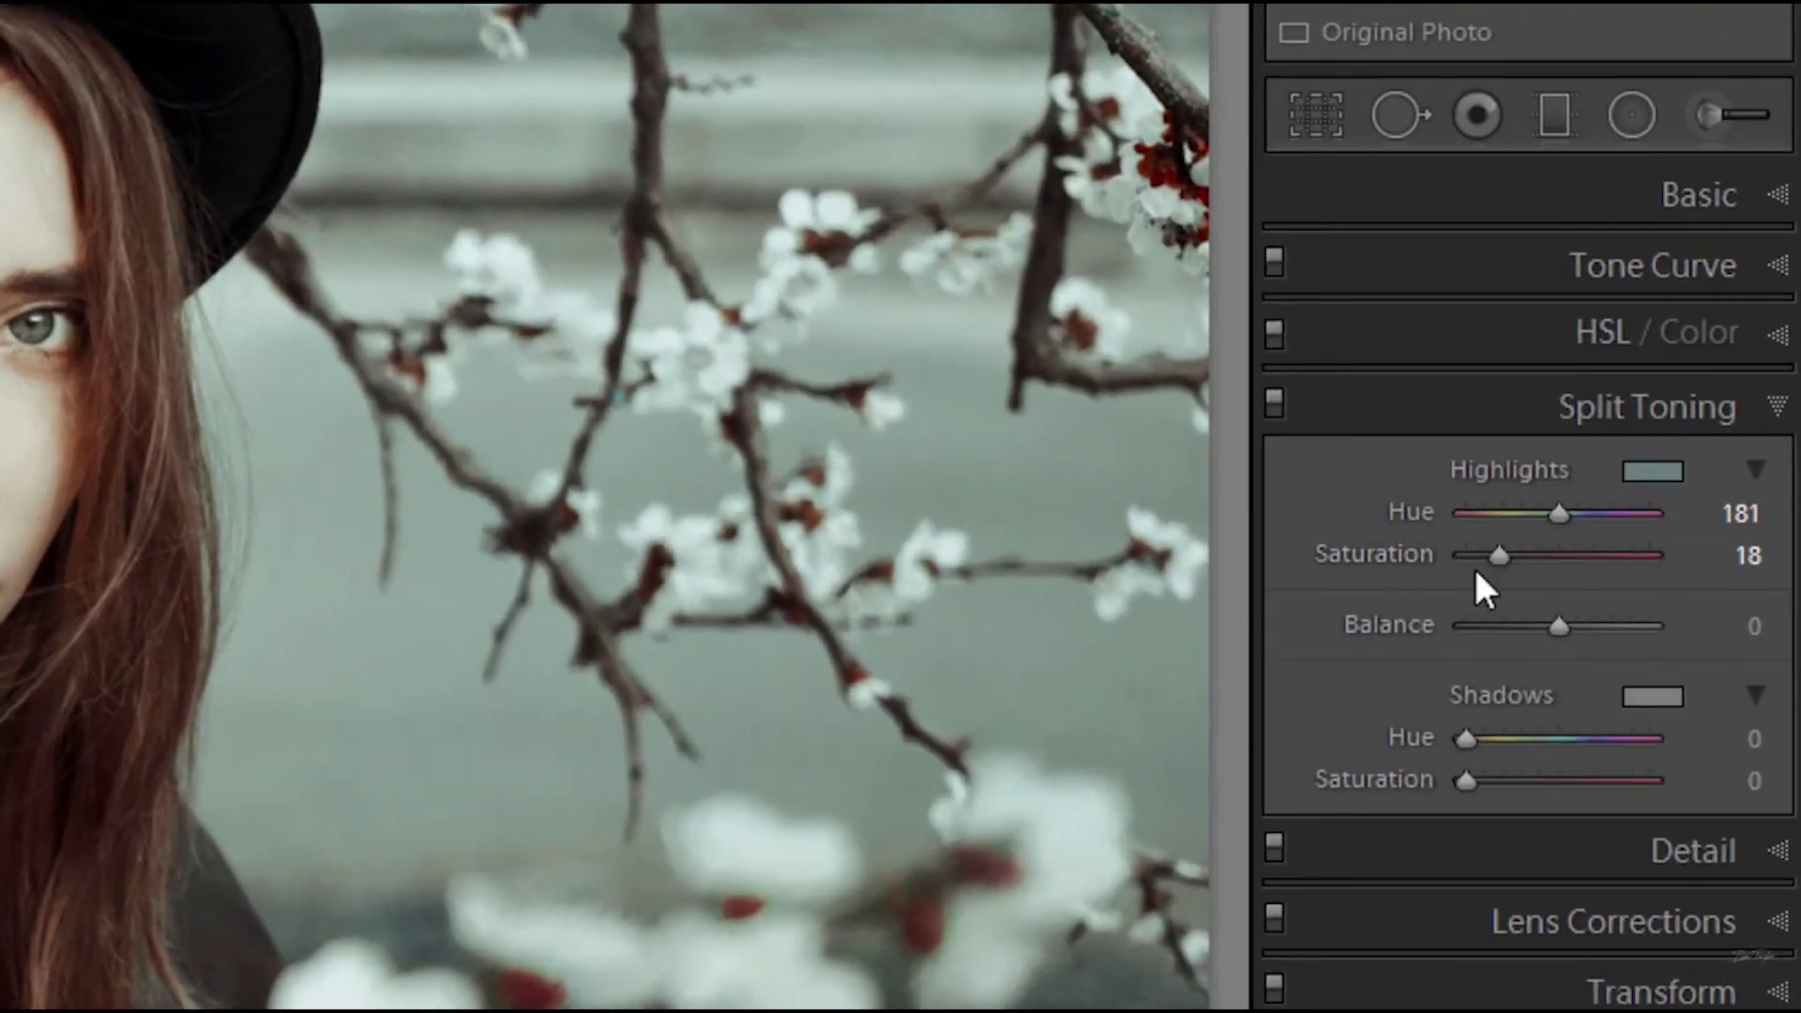
mouse_move(1497, 554)
left_mouse_down()
mouse_move(1613, 557)
mouse_move(1485, 555)
left_mouse_up()
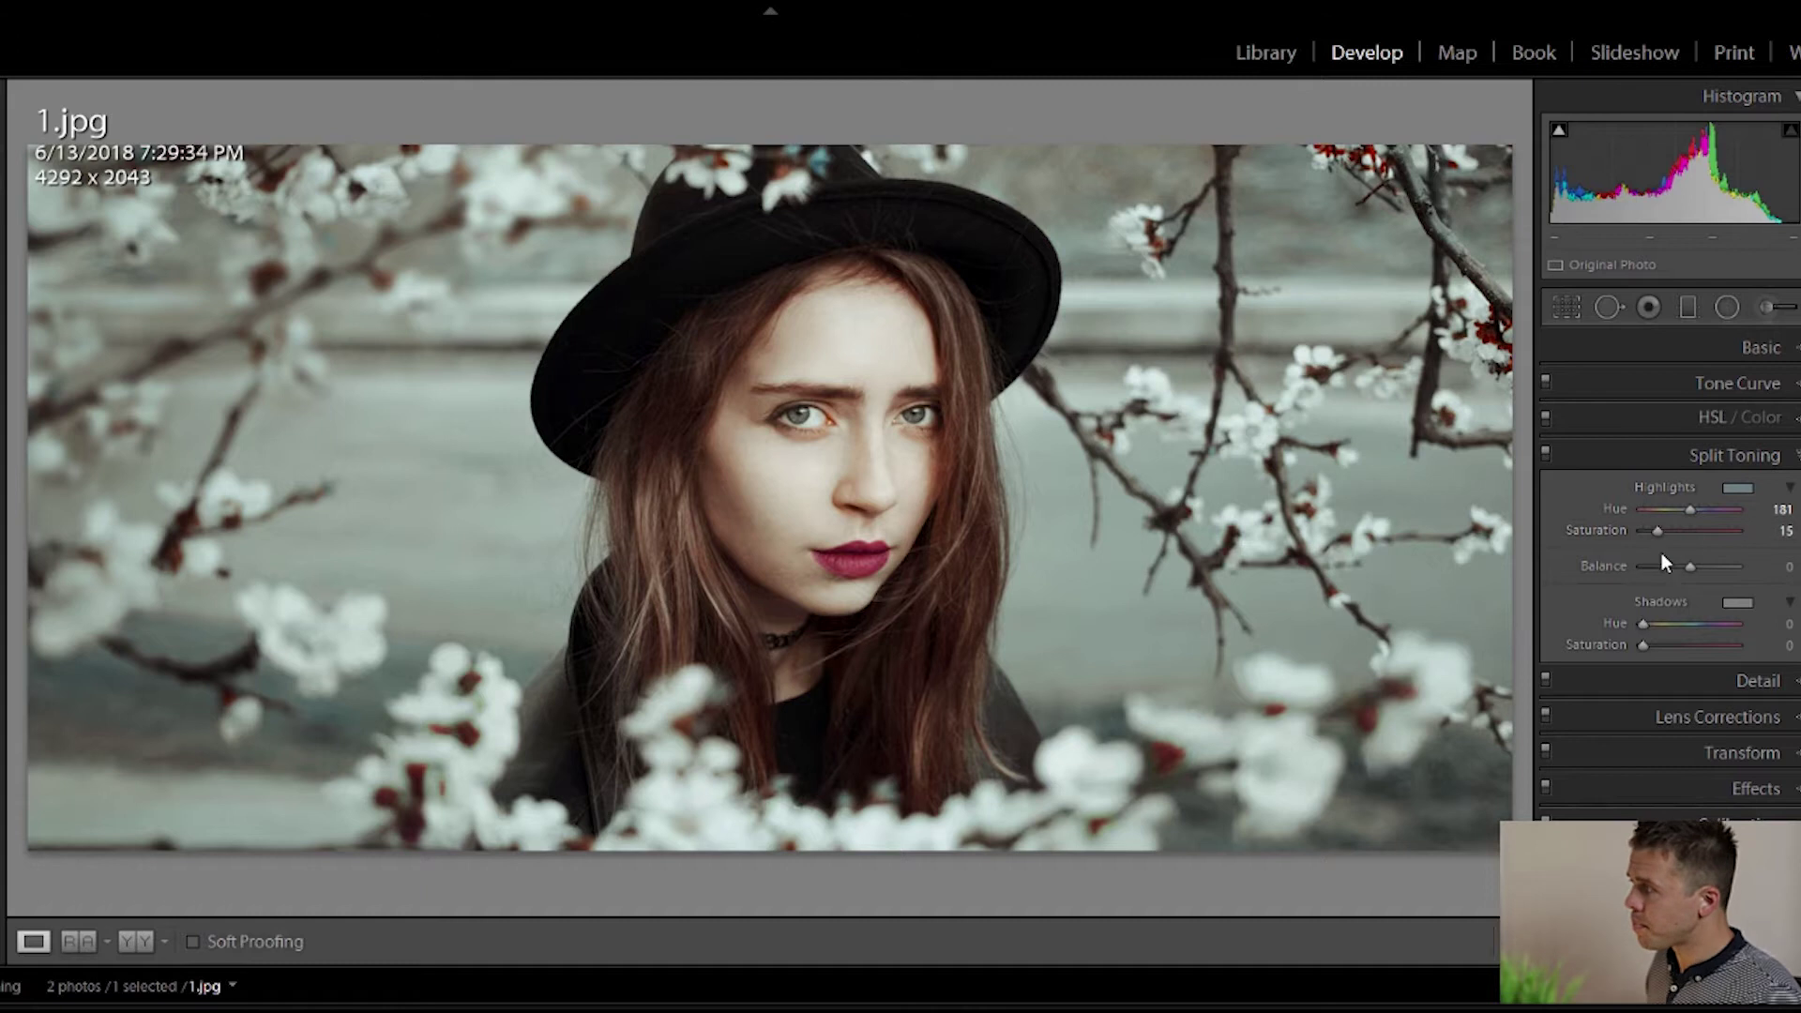
Pick a blue split-toning tint for the portrait's shadows with hue 215 and saturation 37.
left_click(1730, 602)
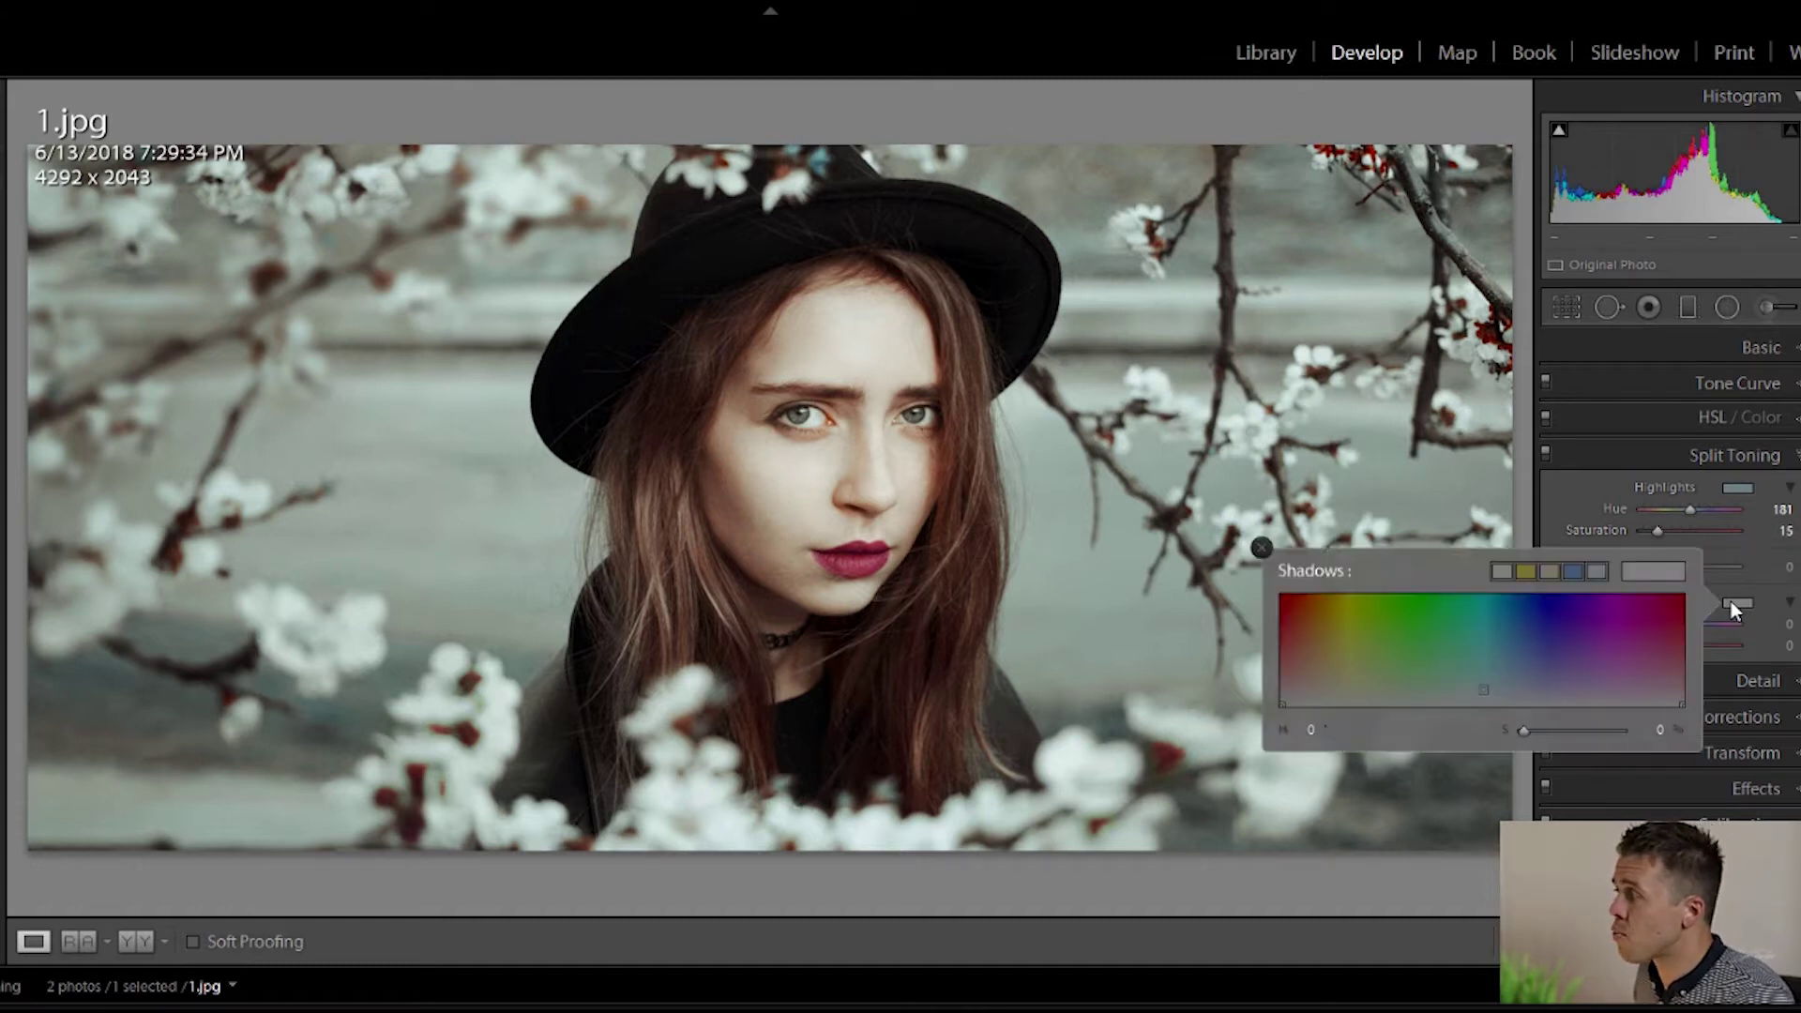
left_click(1502, 680)
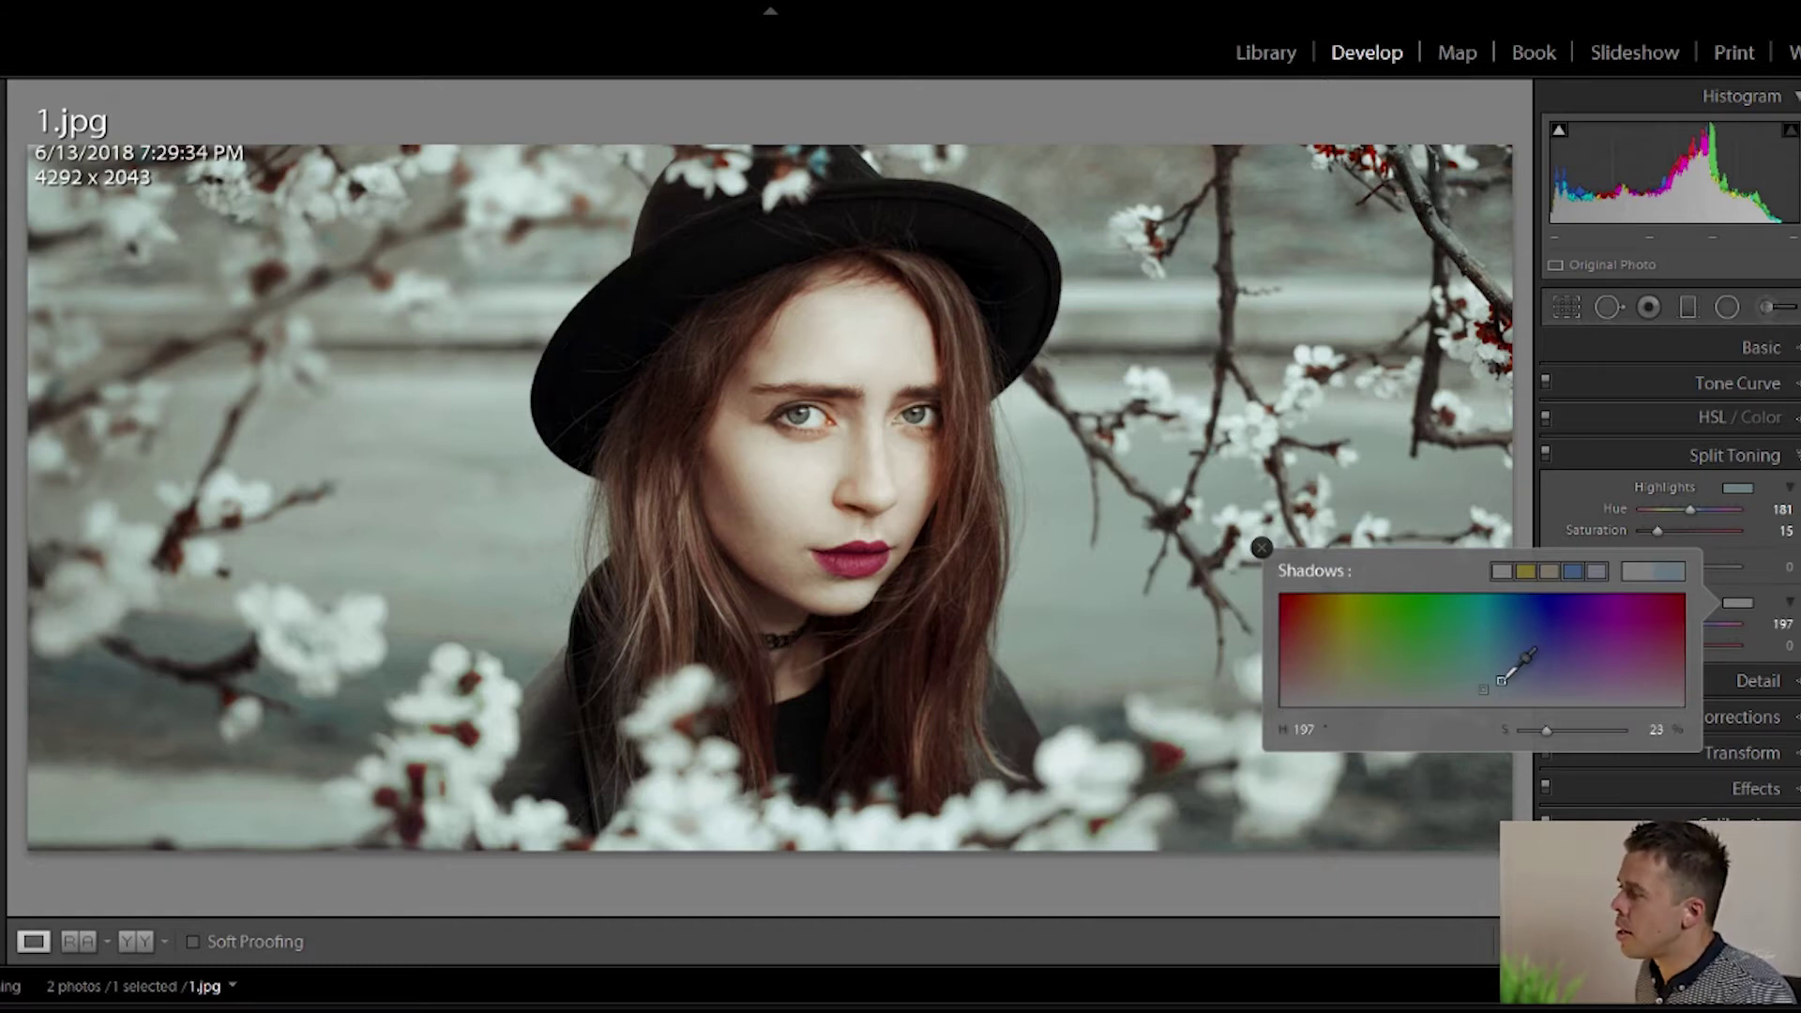
left_click_drag(1502, 680, 1521, 675)
left_click_drag(1519, 675, 1522, 663)
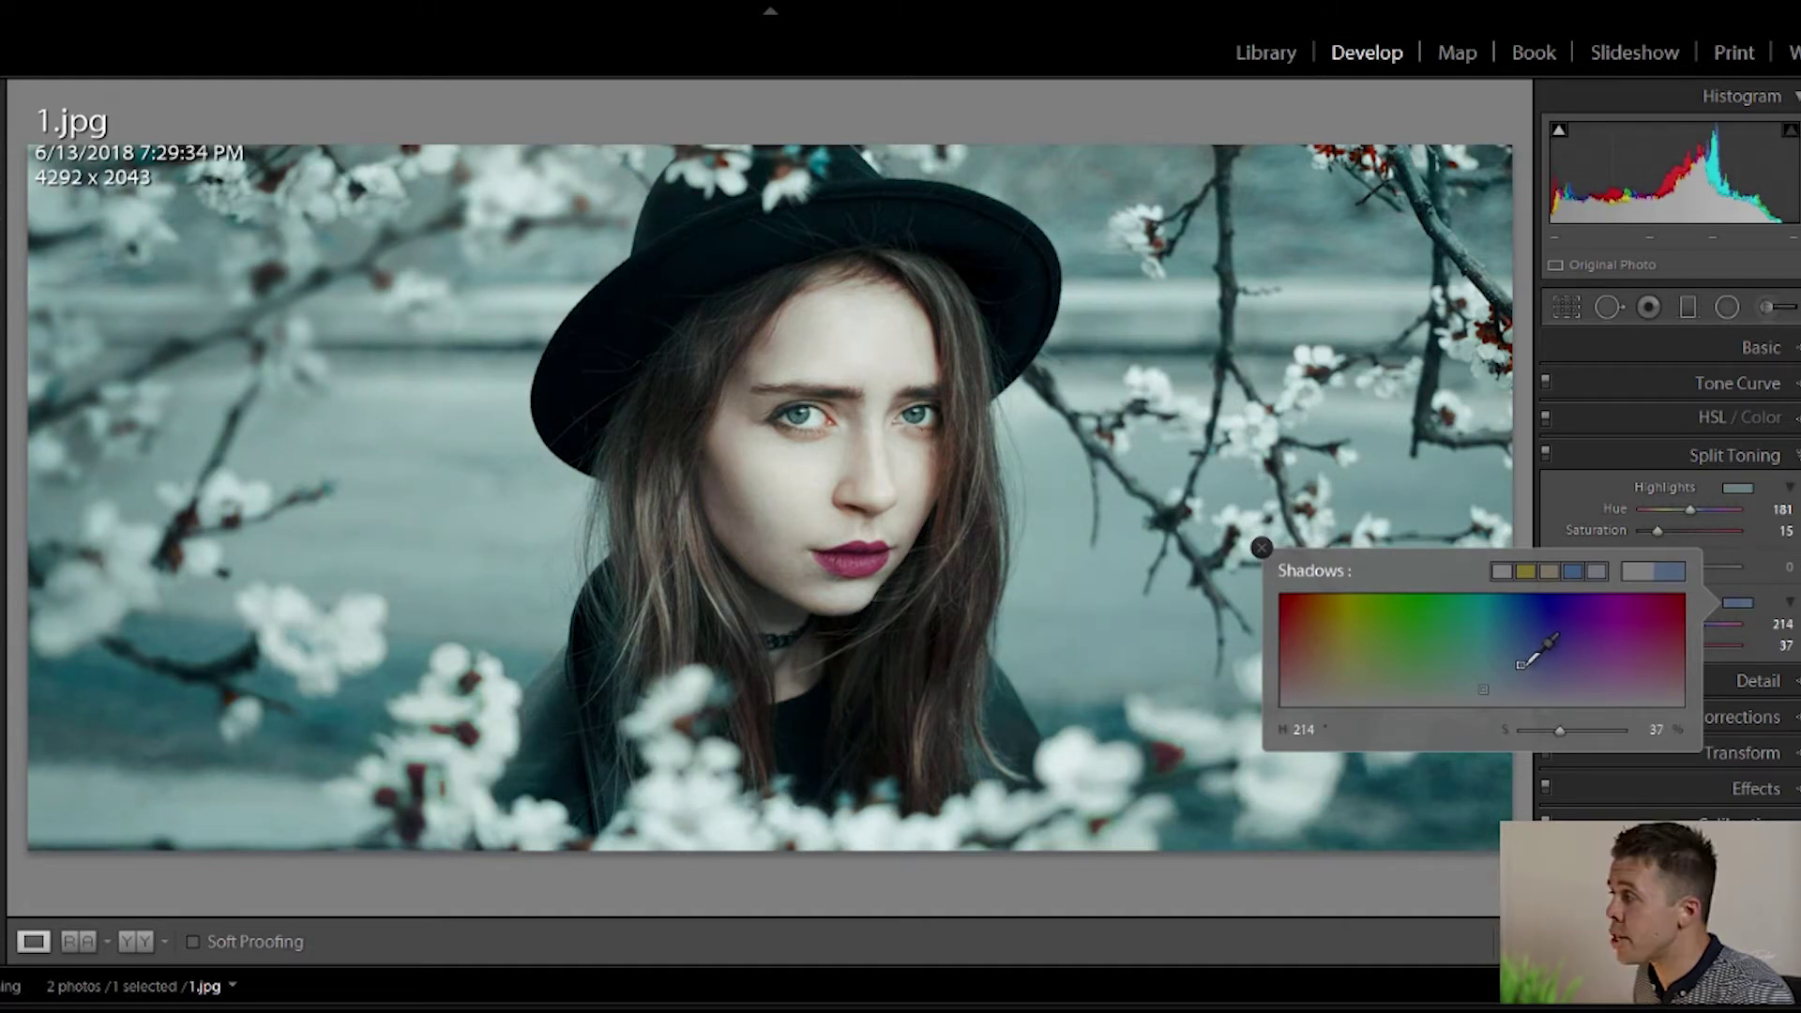
left_click_drag(1520, 664, 1521, 664)
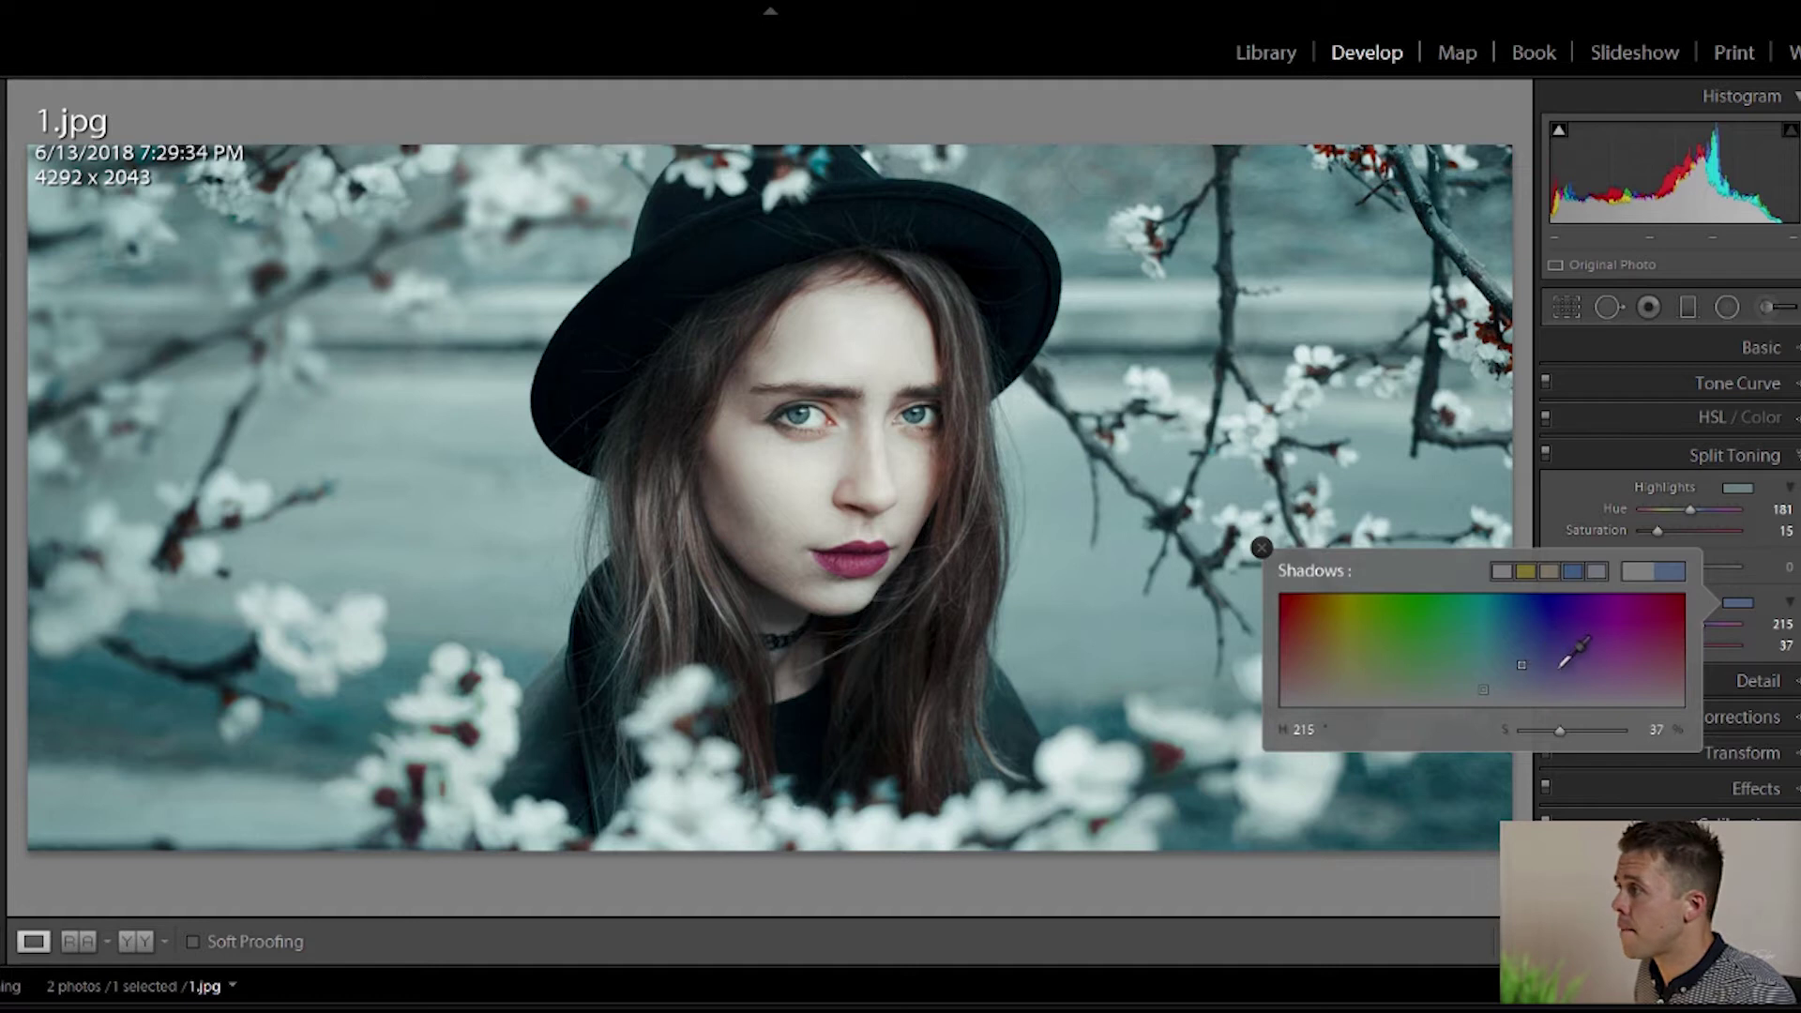
left_click(1758, 551)
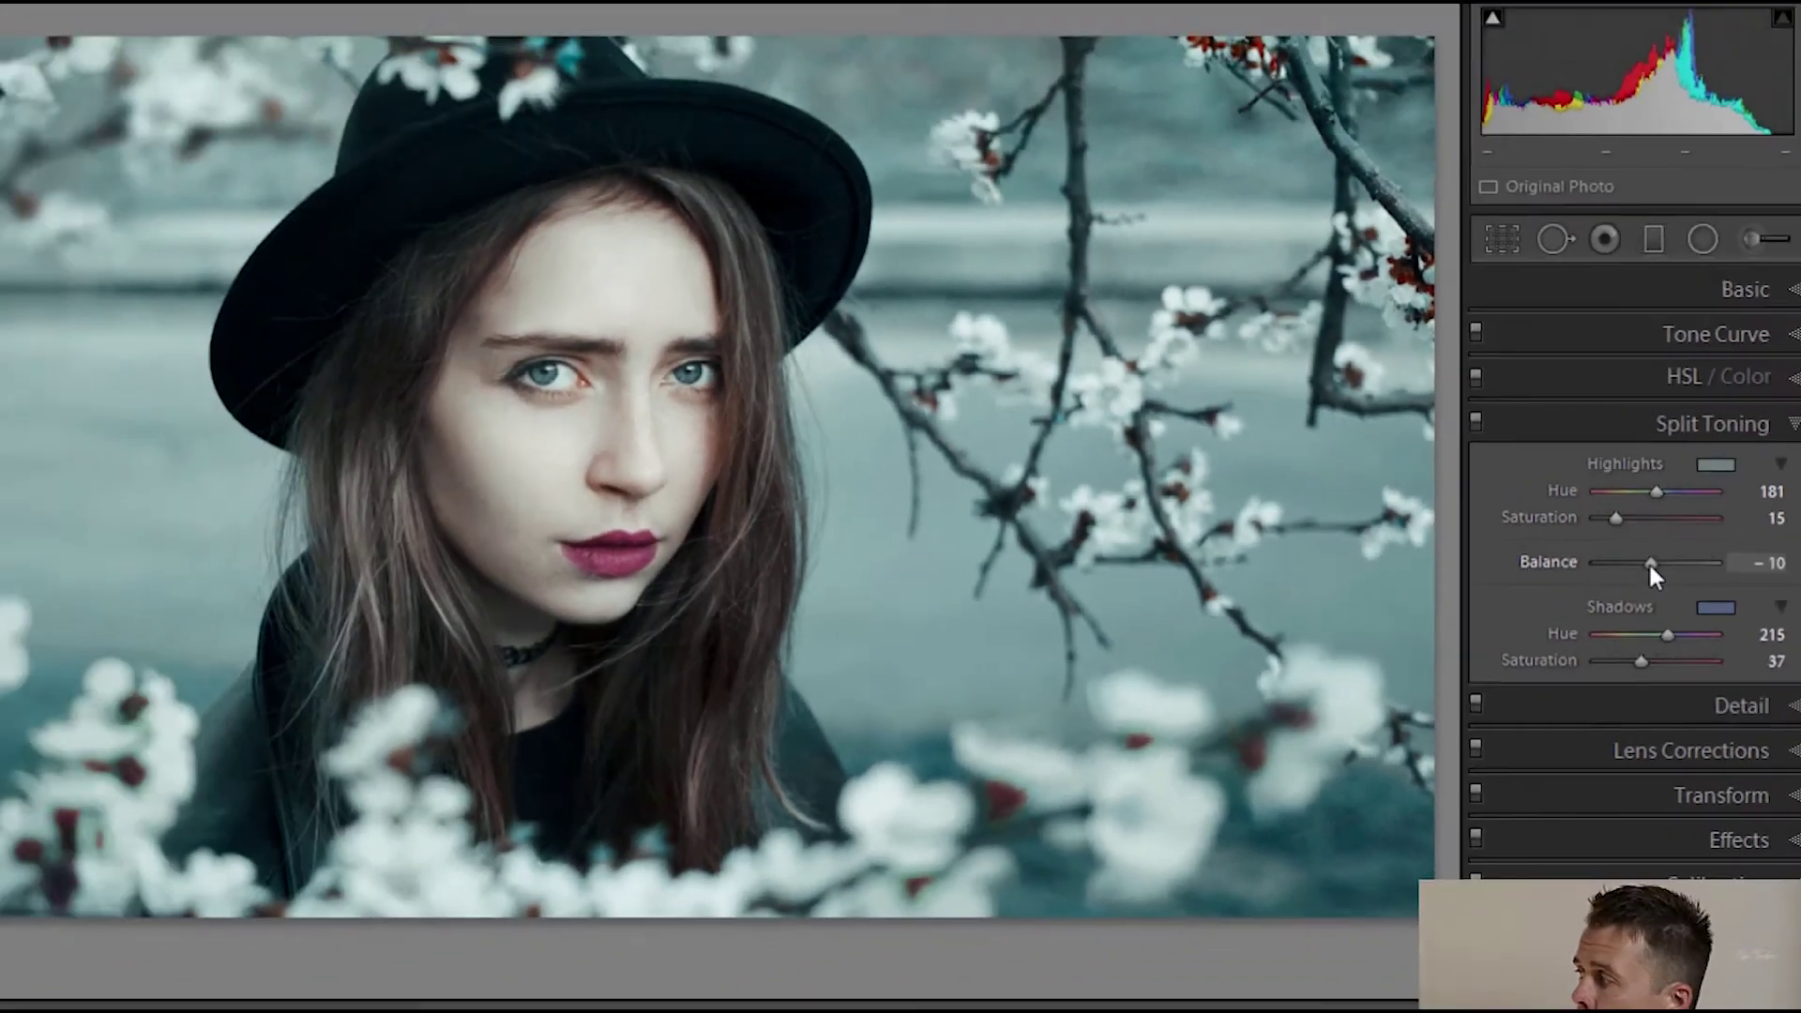
Try the split-toning Balance towards both shadows and highlights, and set it to +17.
left_click_drag(1544, 519, 1472, 522)
left_click_drag(1658, 576, 1712, 602)
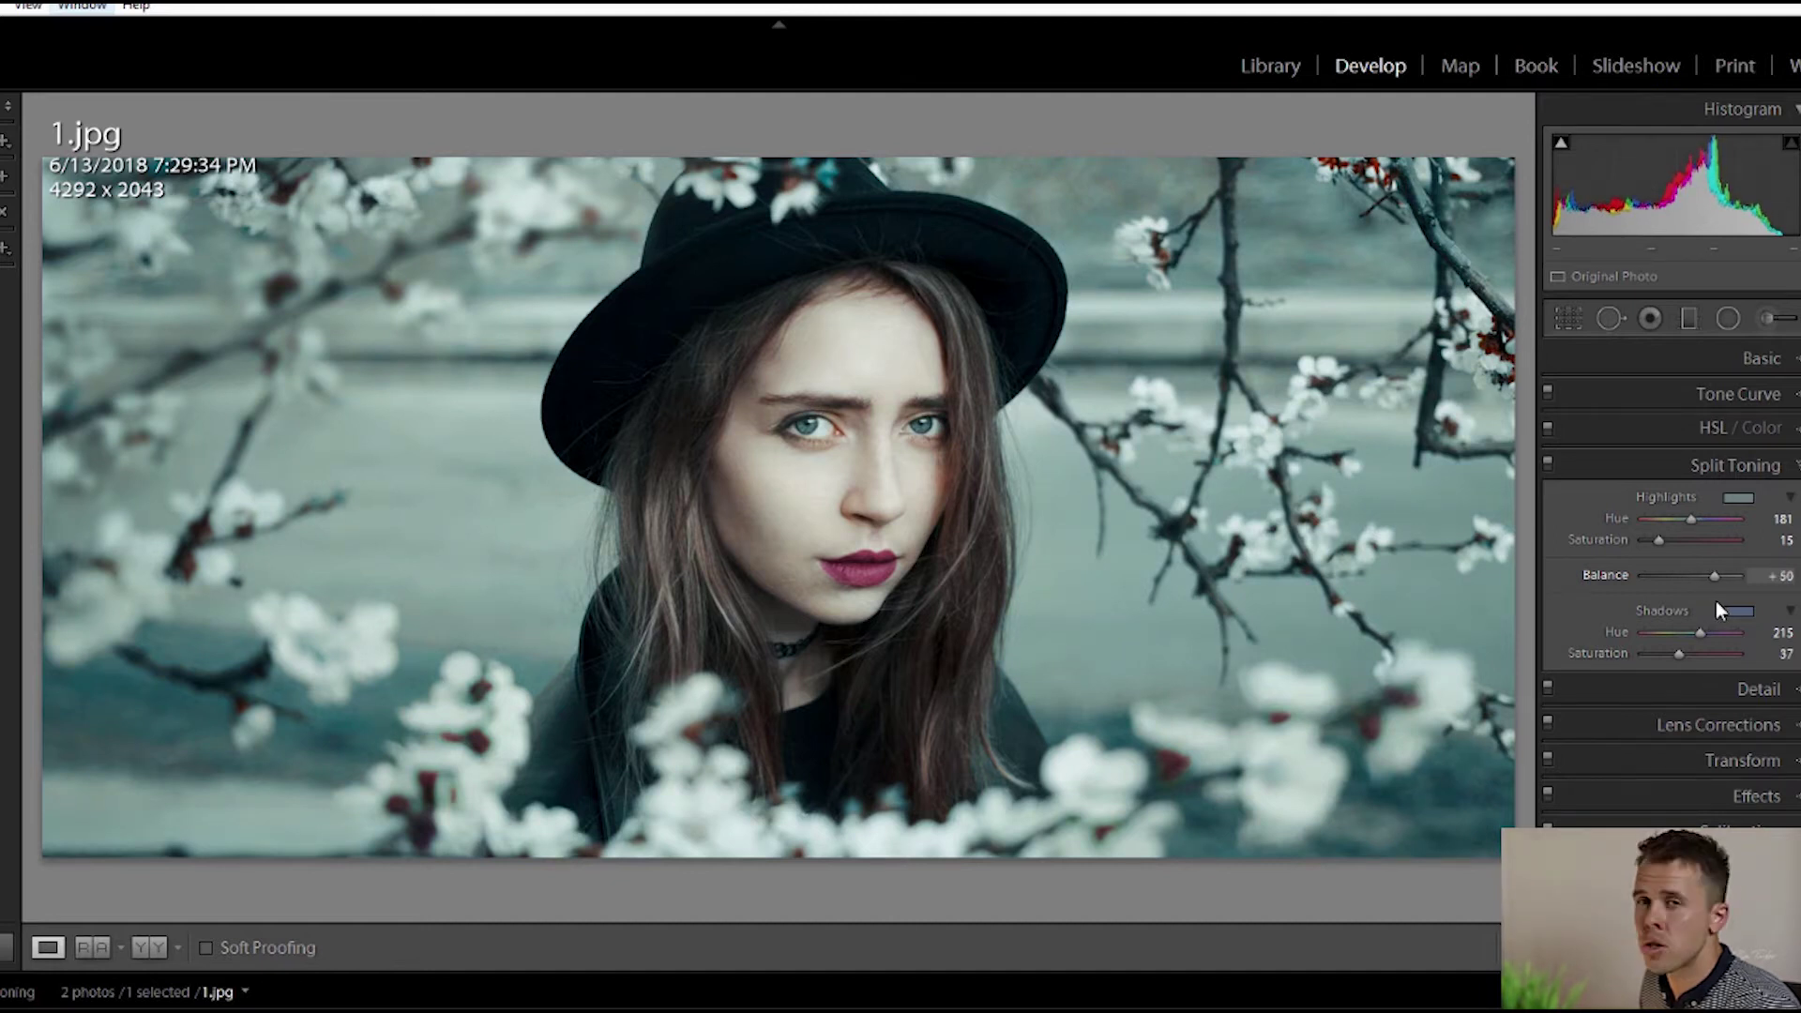
left_click_drag(1714, 604, 1696, 604)
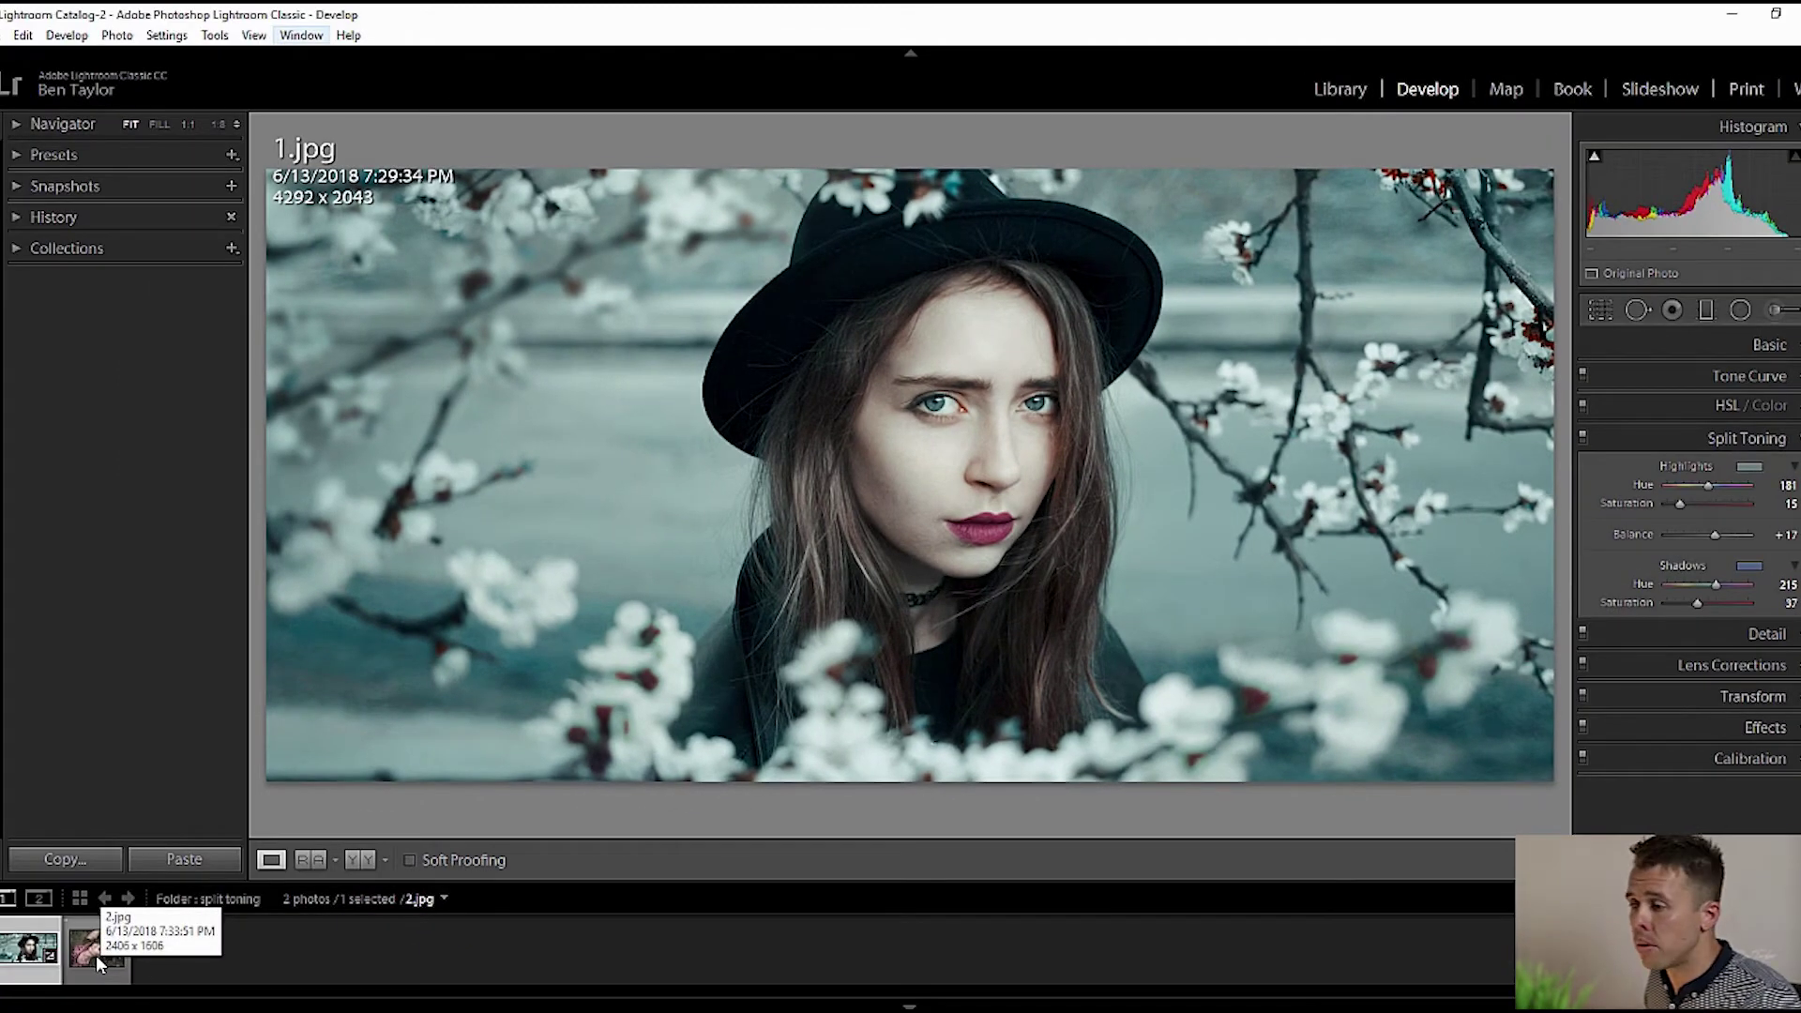
Switch to the photo 2.jpg and tint its highlights warm yellow with hue 43 and saturation 27.
left_click(95, 954)
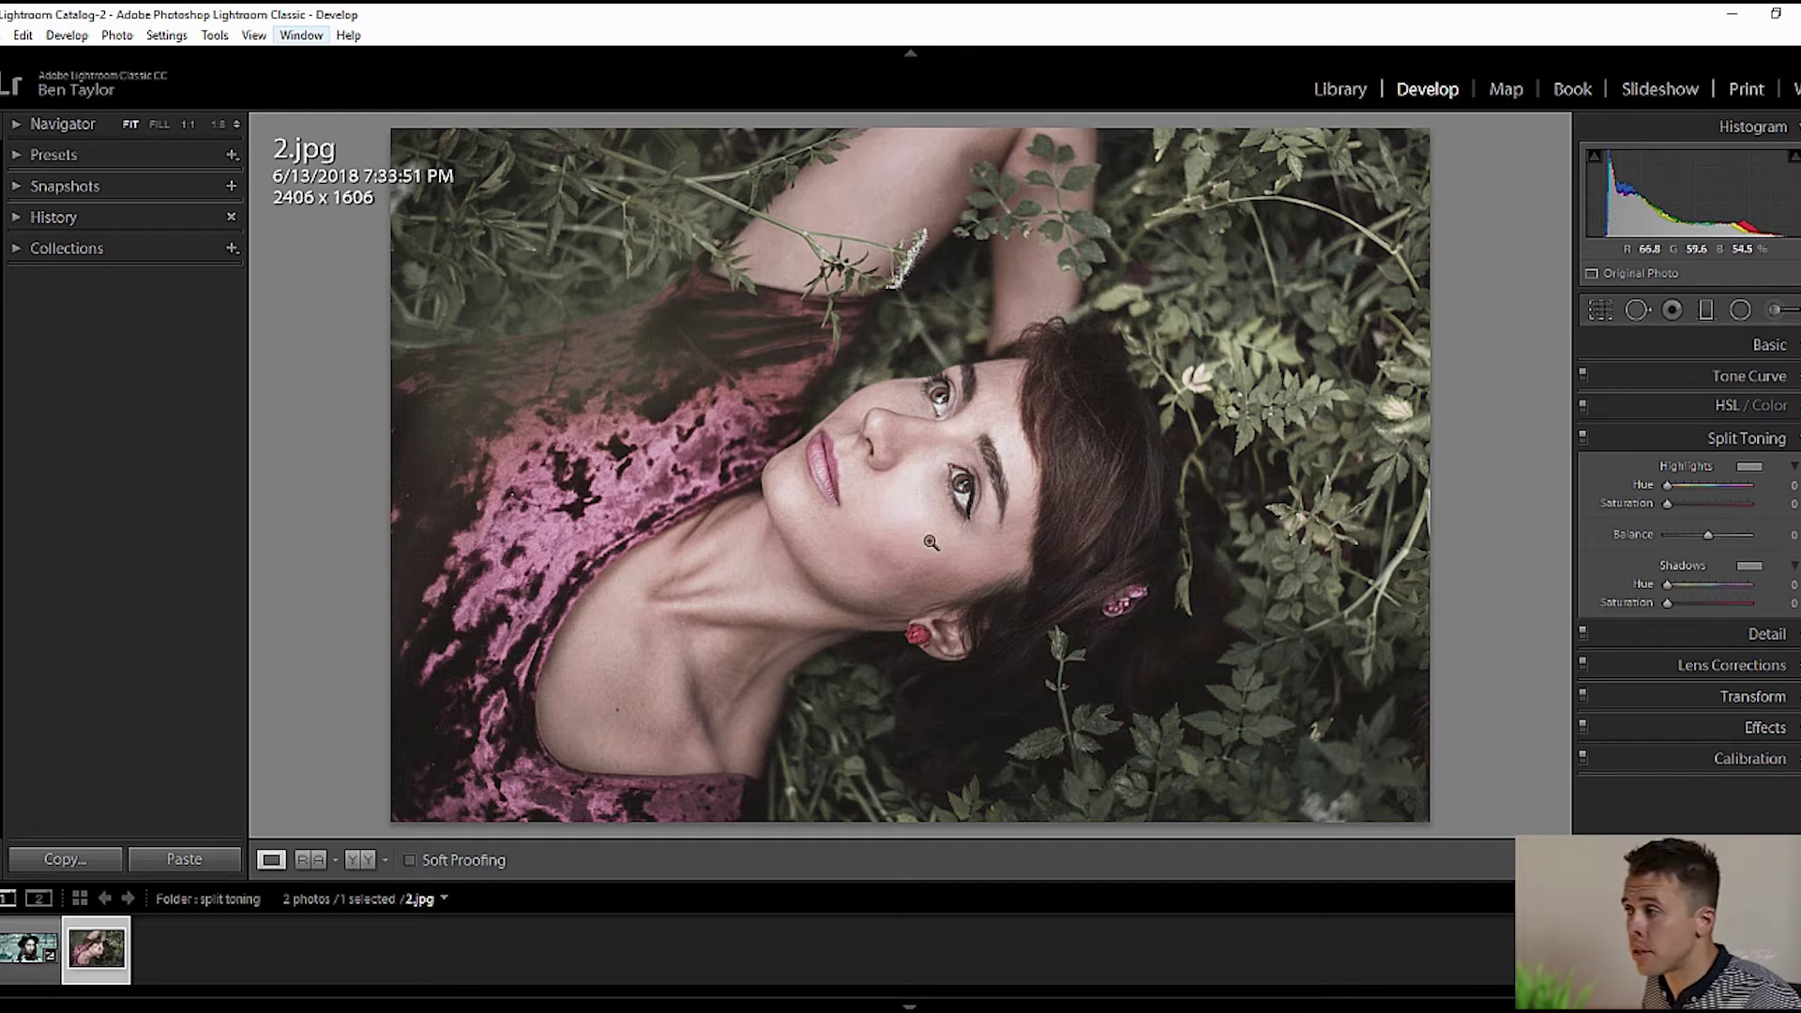
left_click(1750, 469)
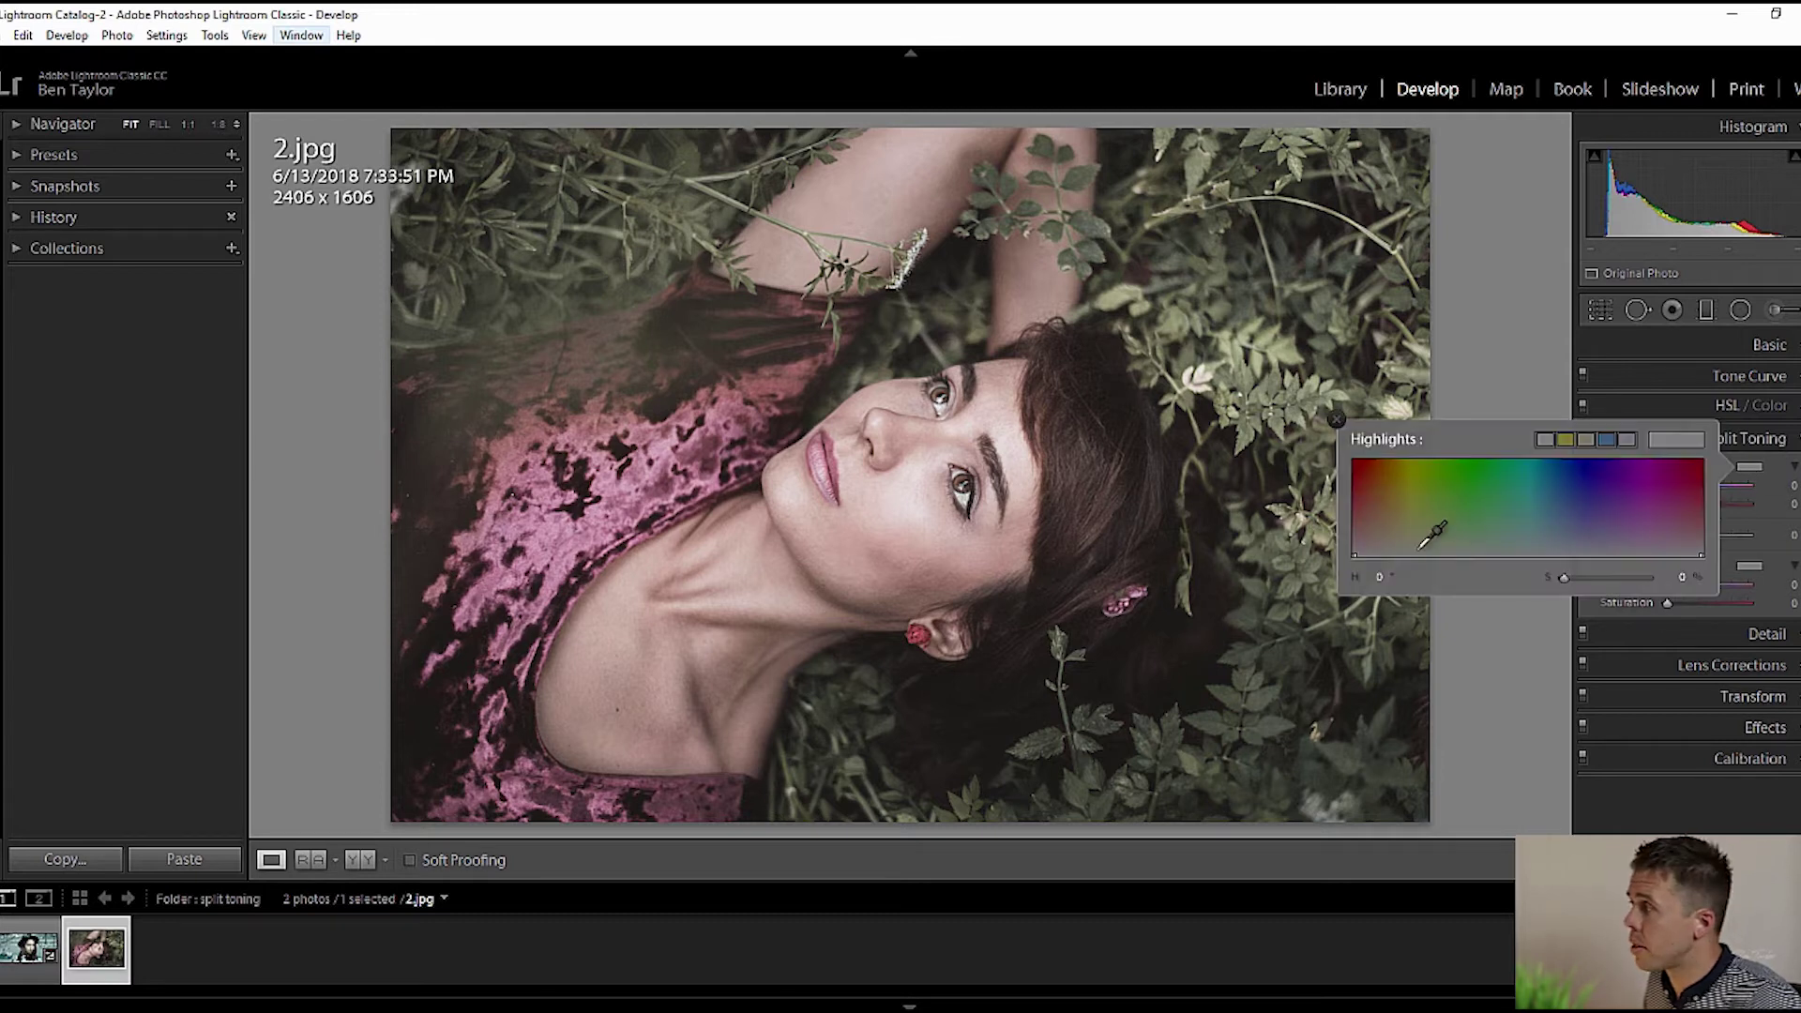
left_click_drag(1393, 531, 1395, 530)
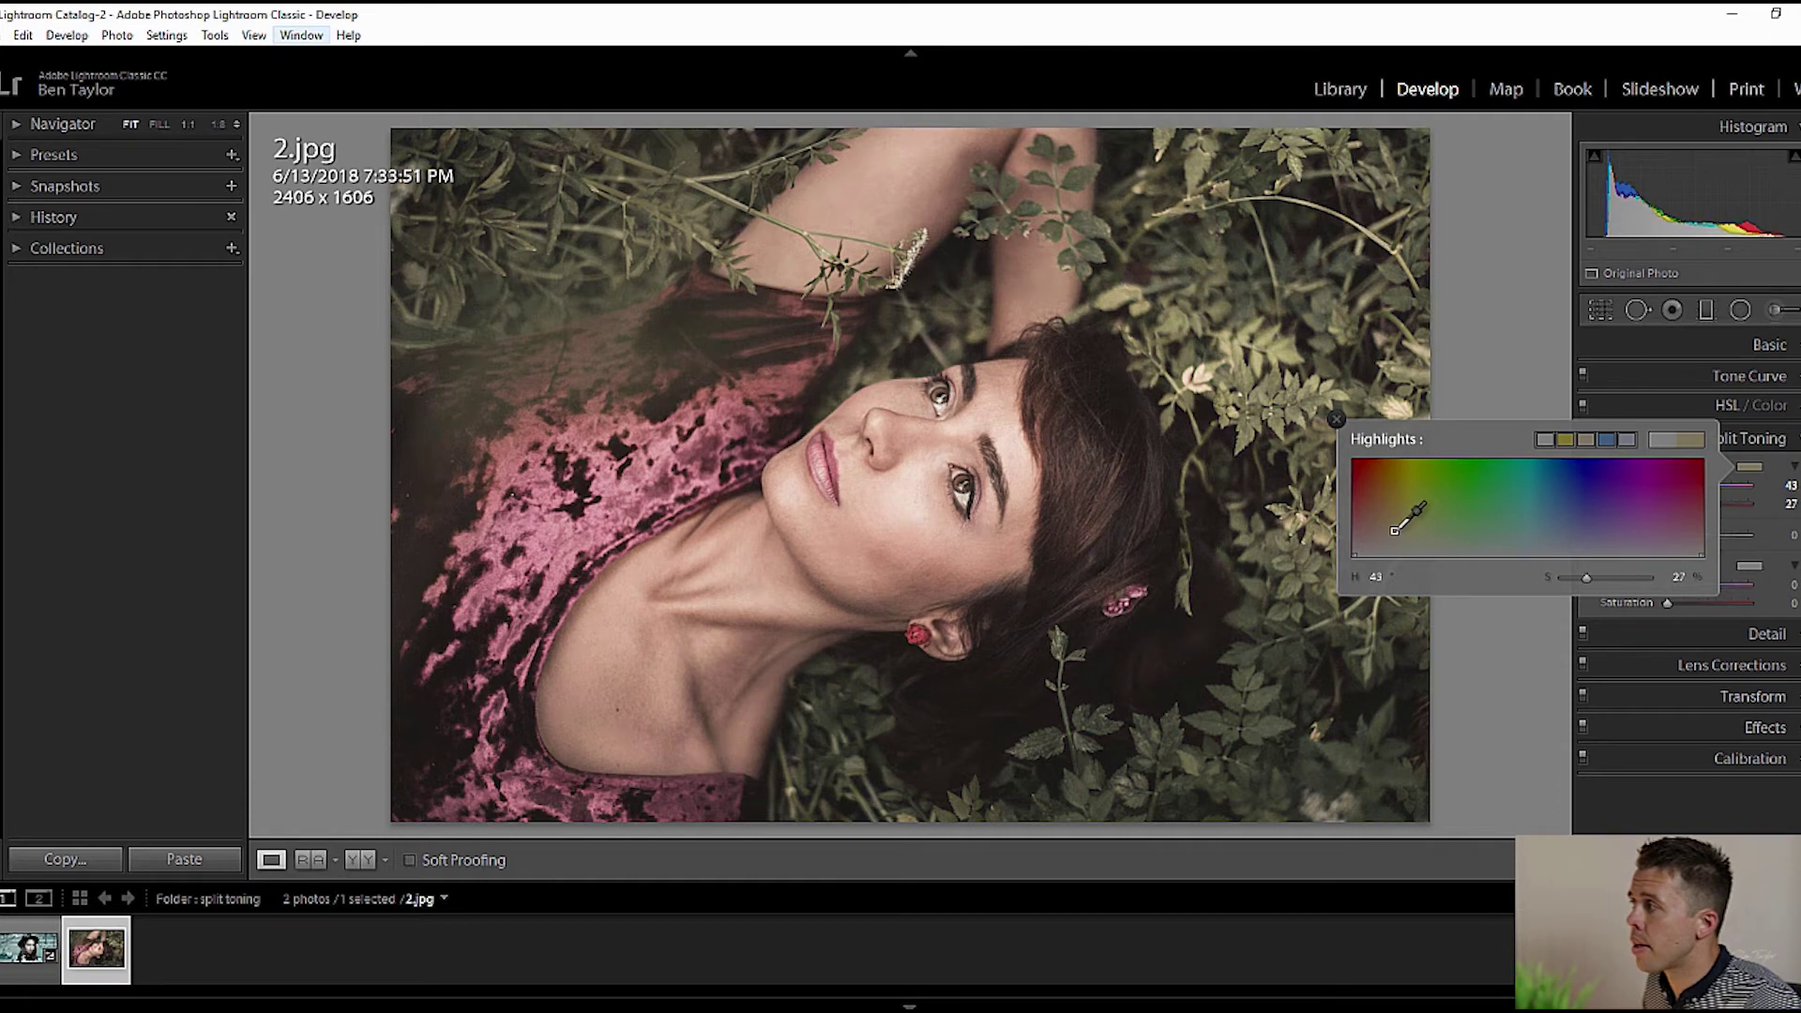
left_click(1759, 530)
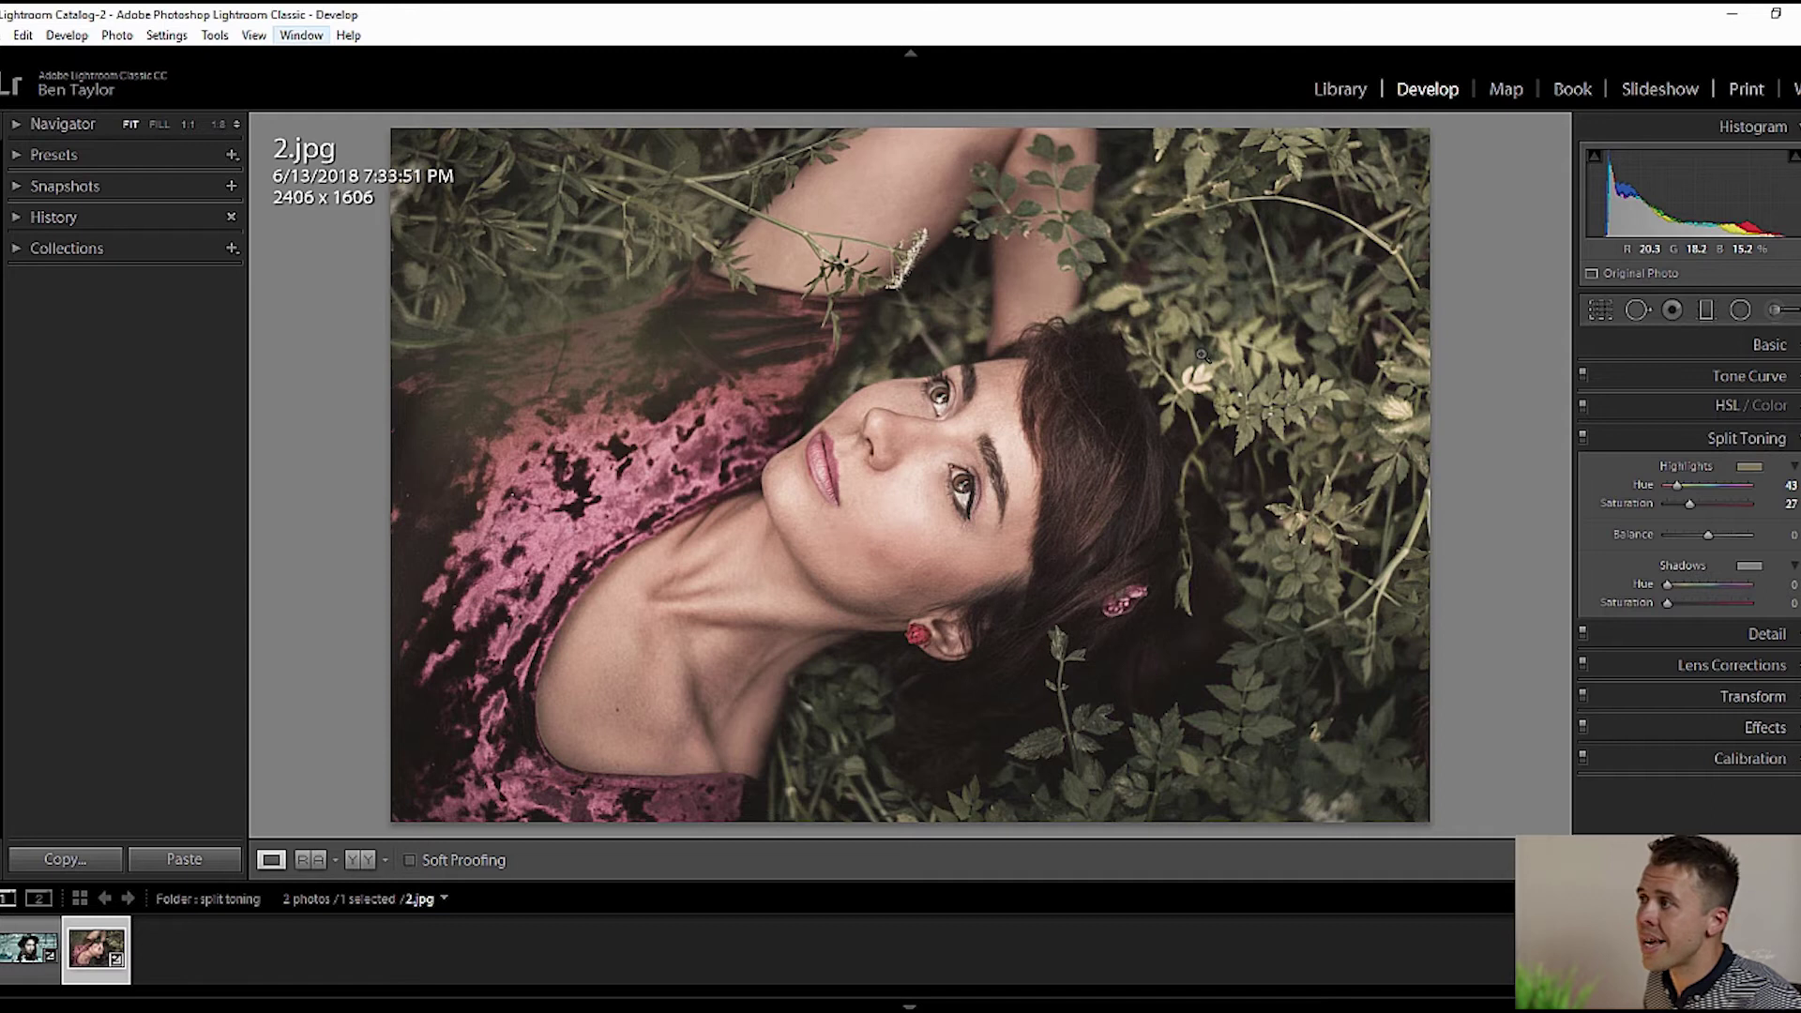
Pick a green shadow tint for 2.jpg with hue 97 and reduce its saturation to 13.
left_click(1750, 567)
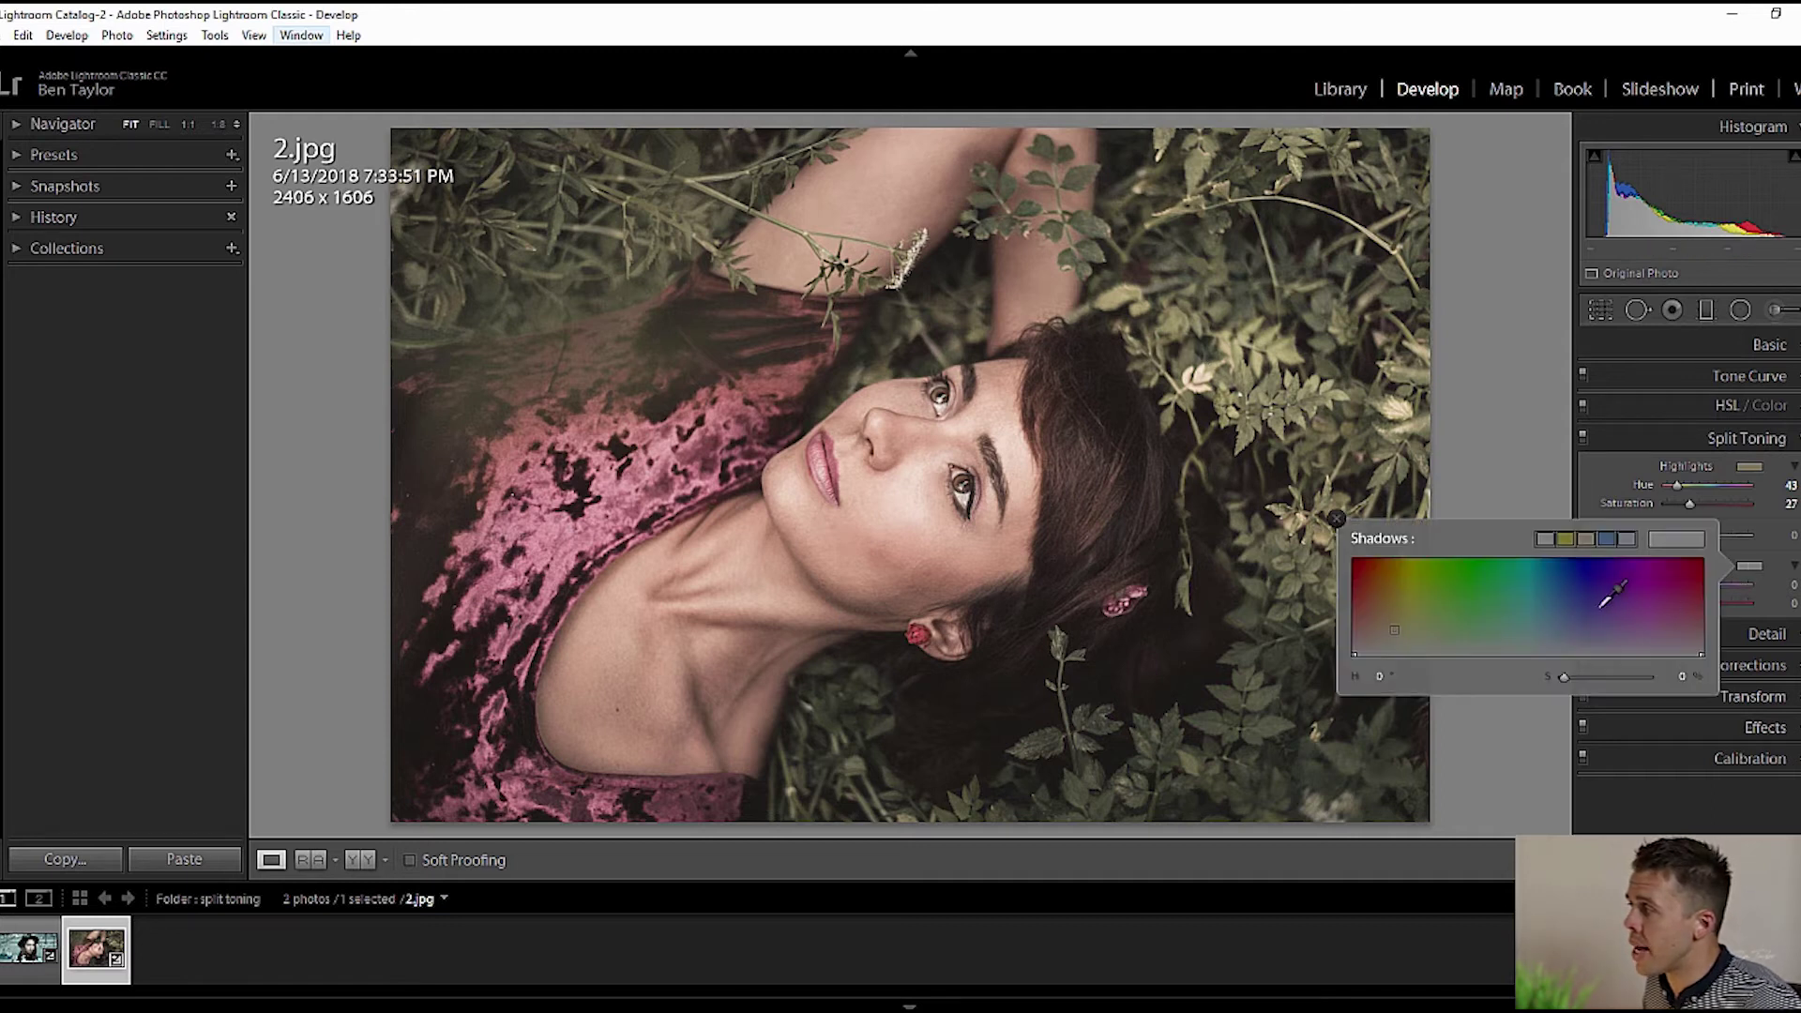
left_click(1444, 632)
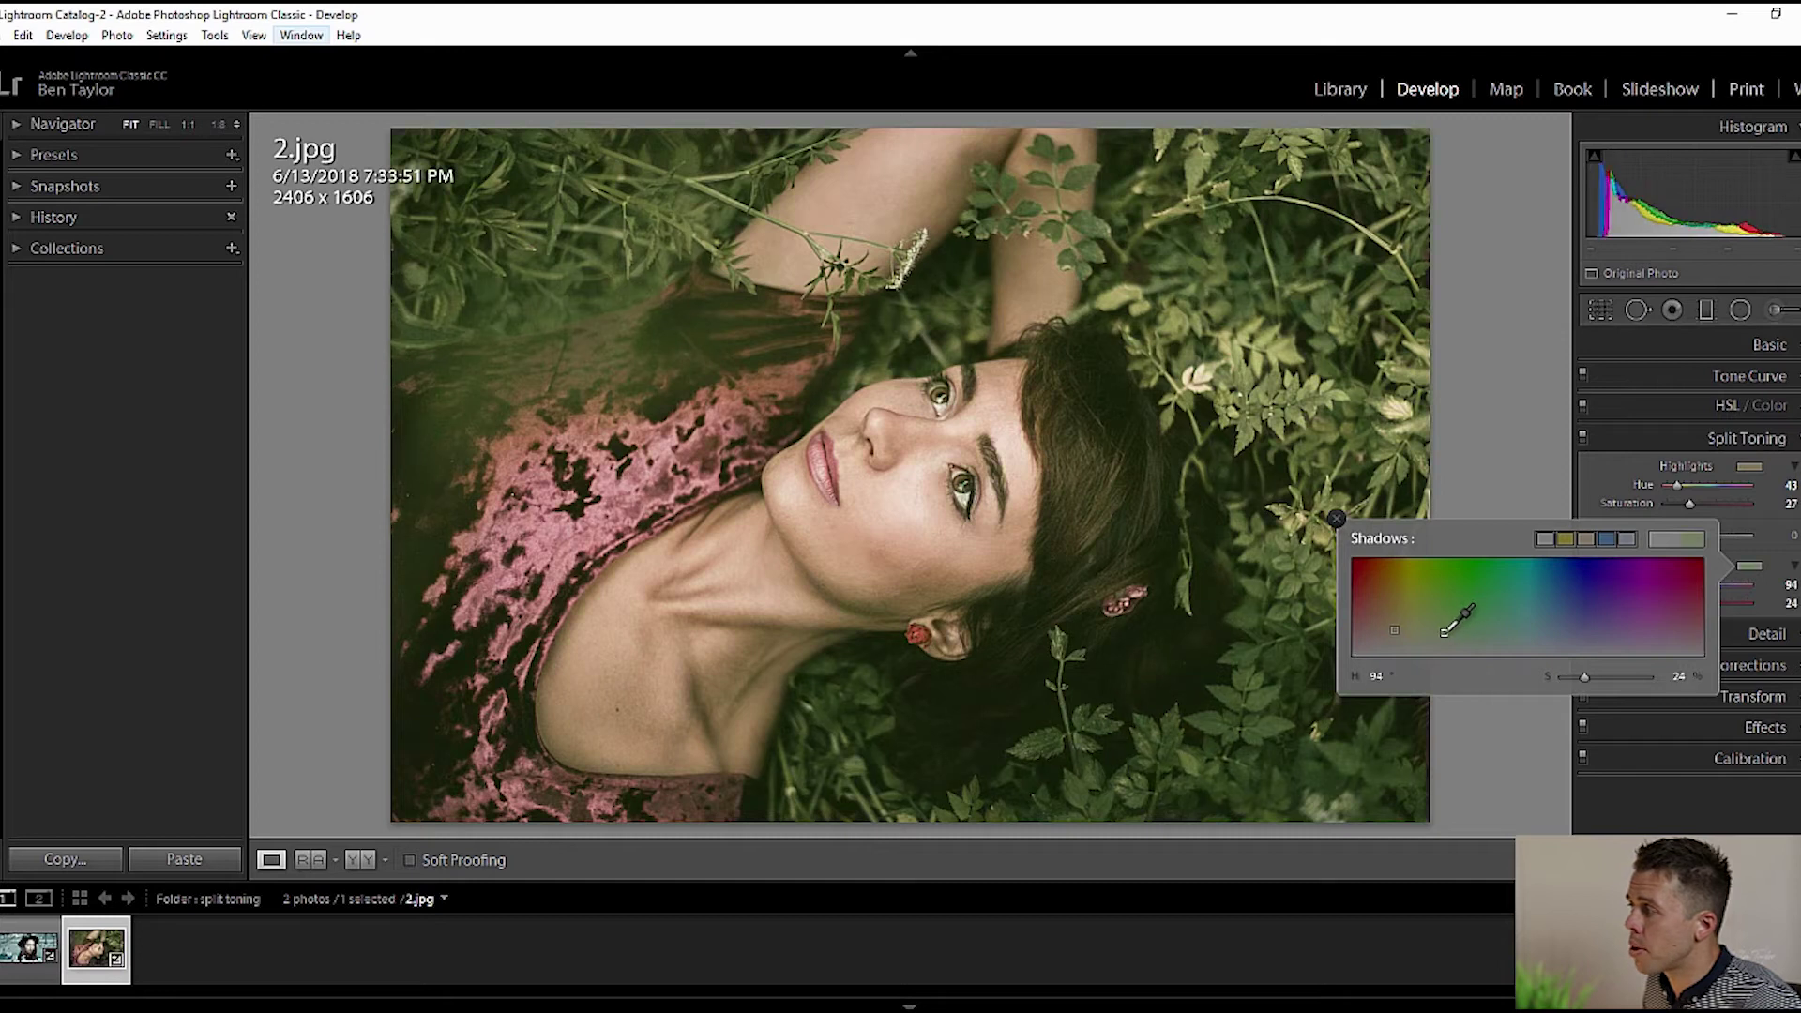
left_click(1448, 635)
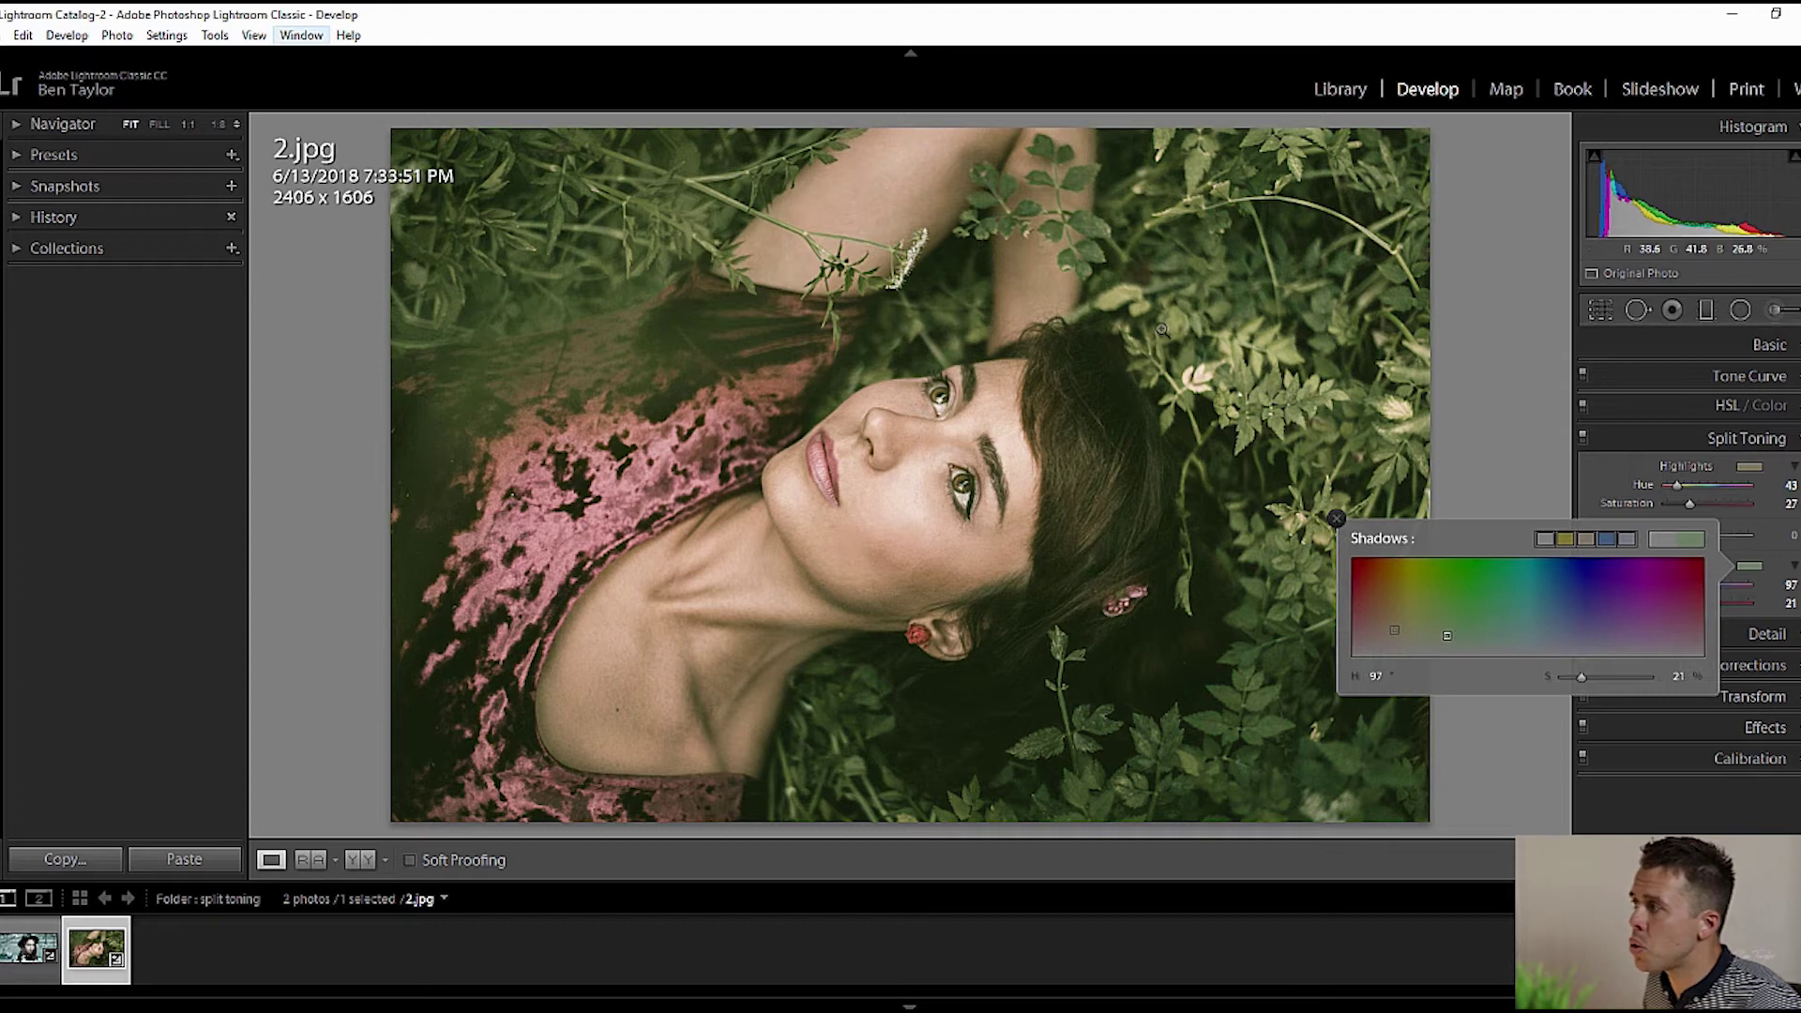
left_click(1760, 556)
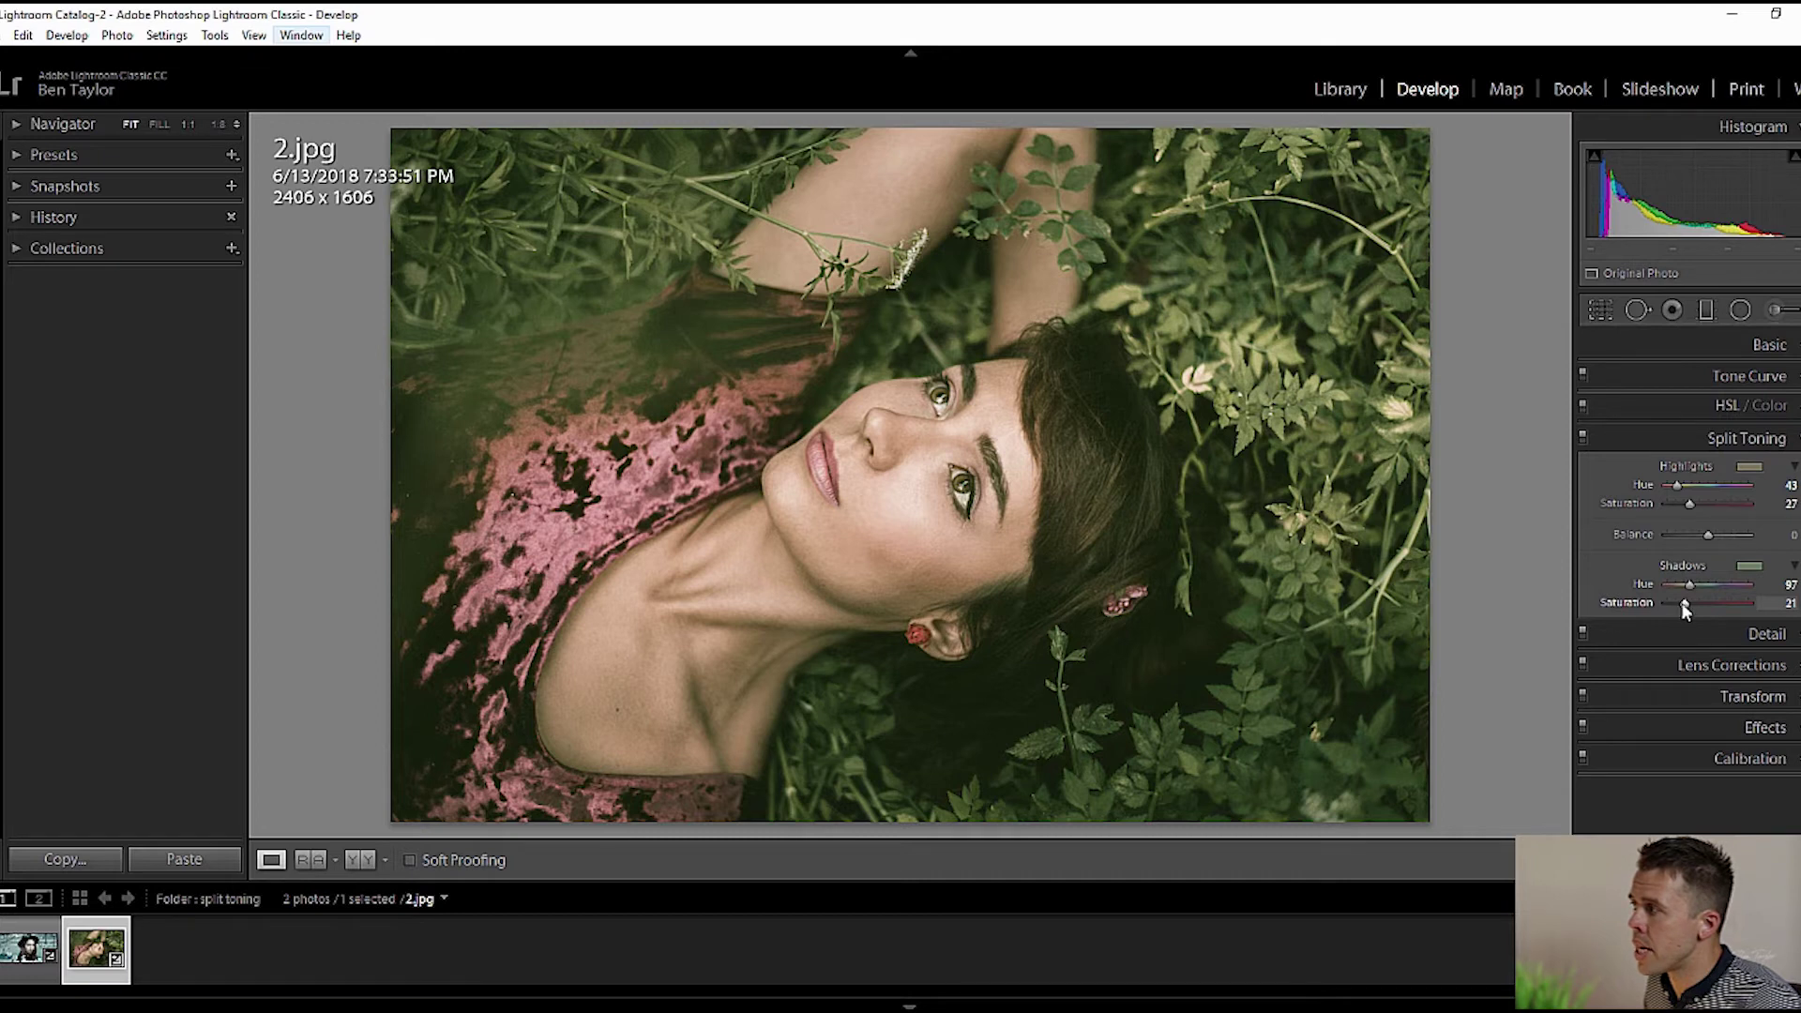
left_click_drag(1684, 603, 1677, 604)
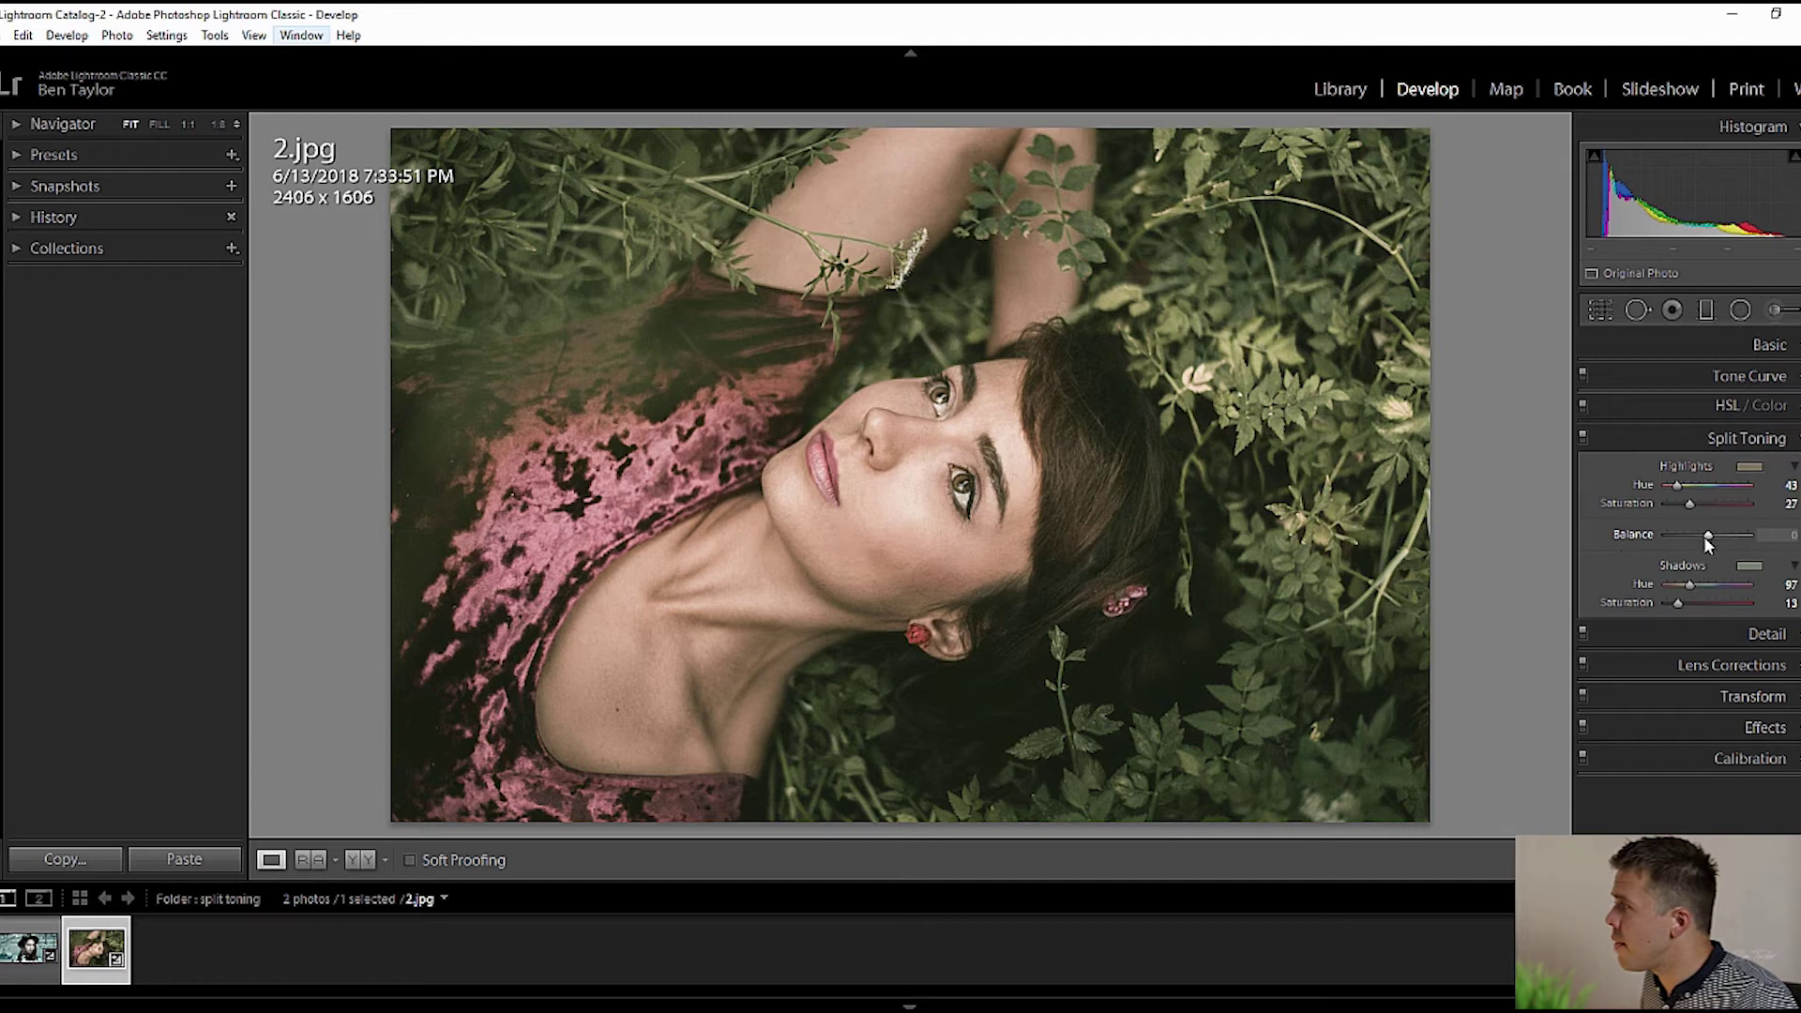
Set the split-toning Balance of 2.jpg to +31 and the Highlights saturation to 36.
left_click_drag(1708, 532, 1719, 537)
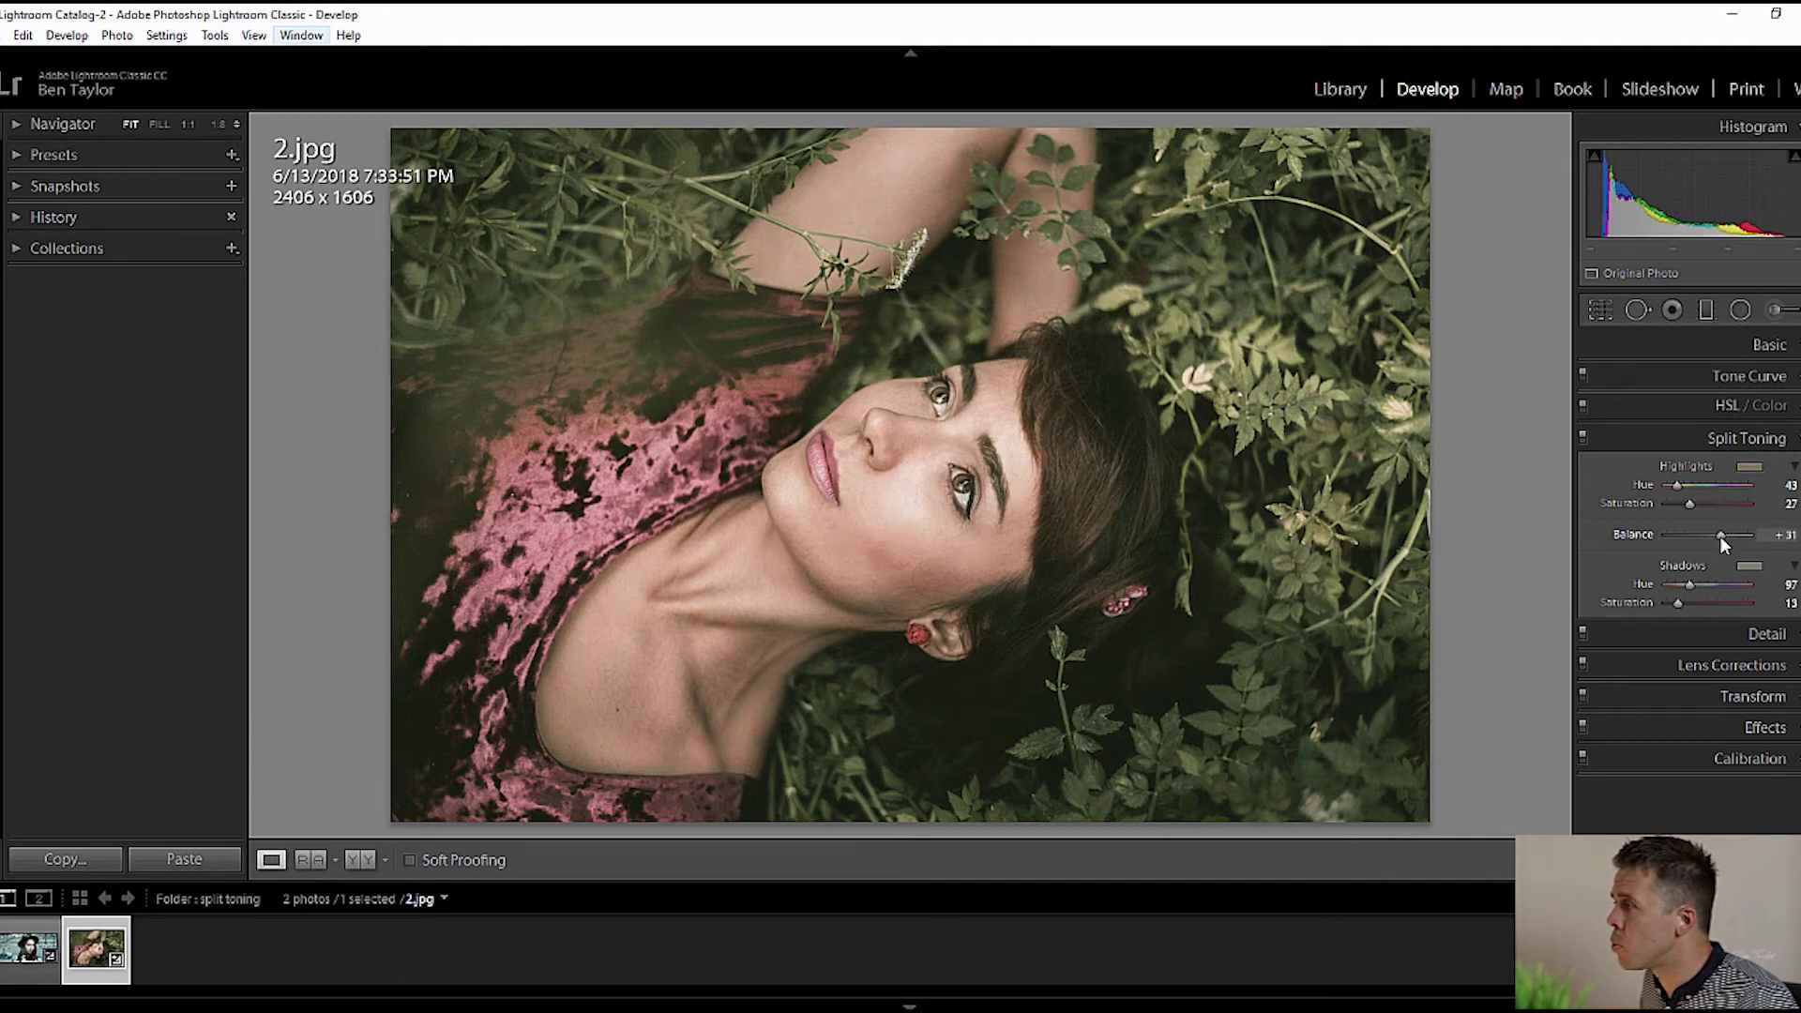
left_click_drag(1691, 507, 1700, 516)
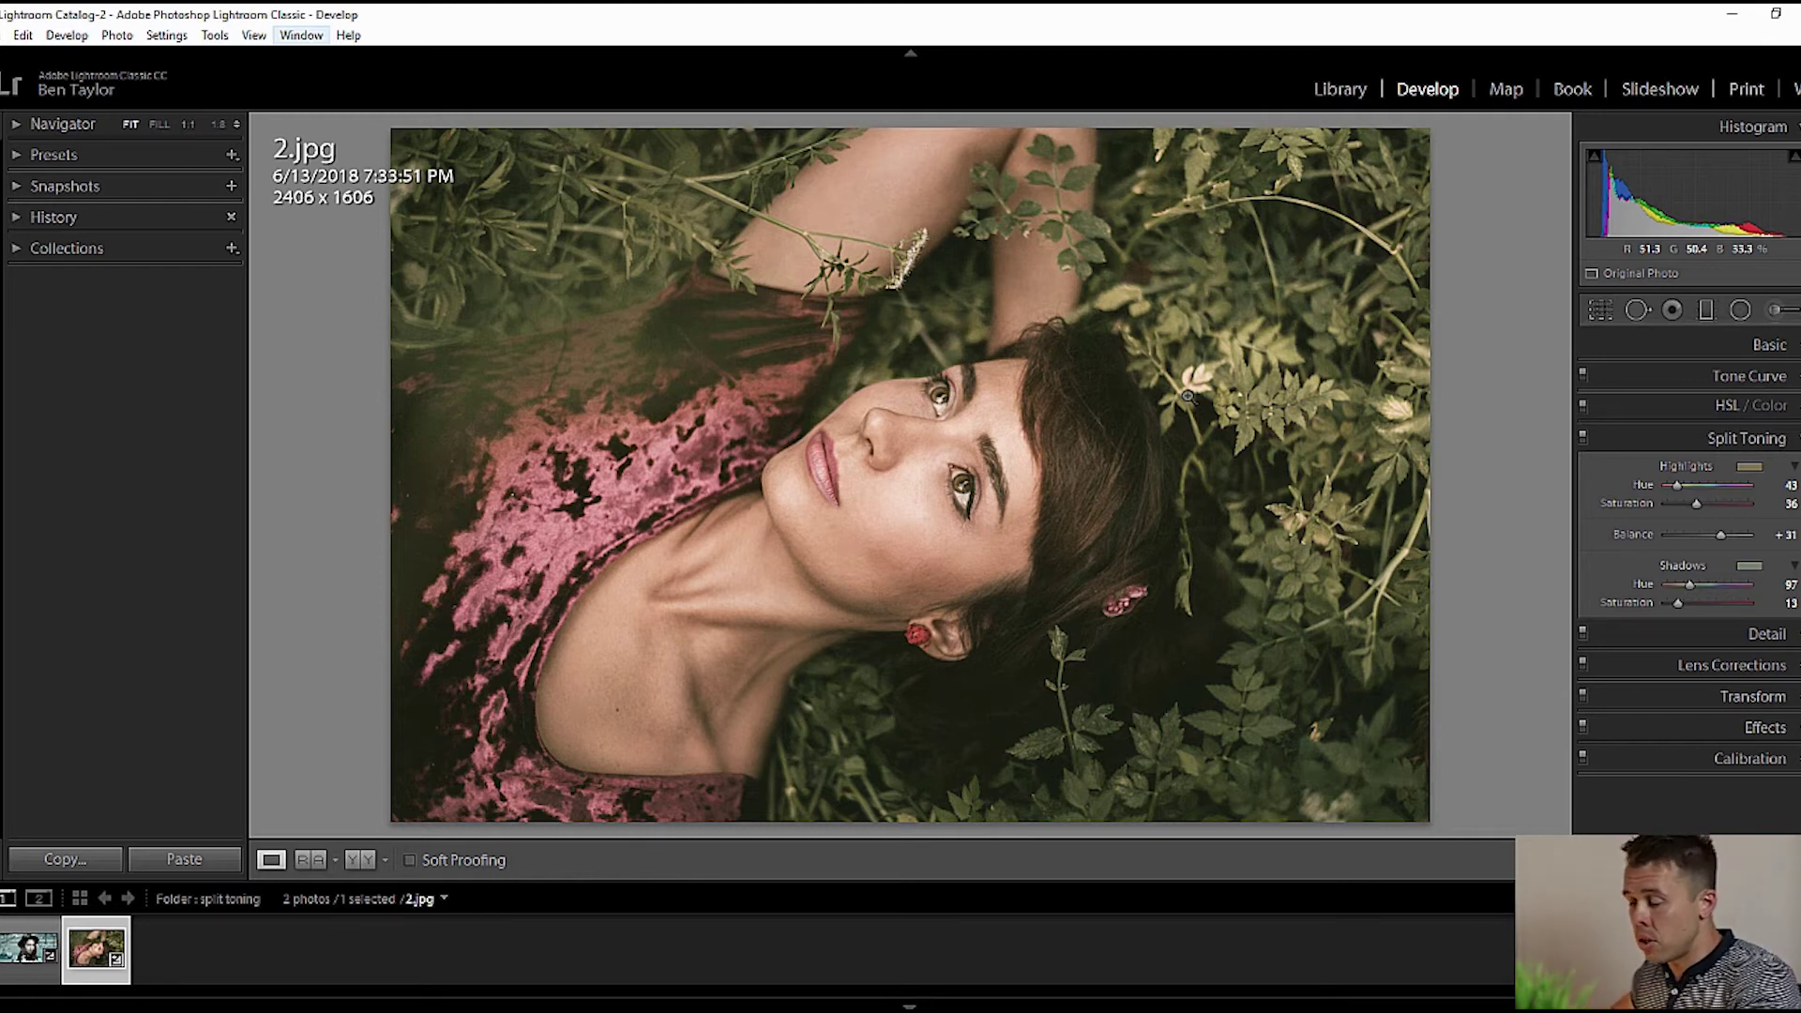
Compare the toned version of 2.jpg with its before view.
key("backslash")
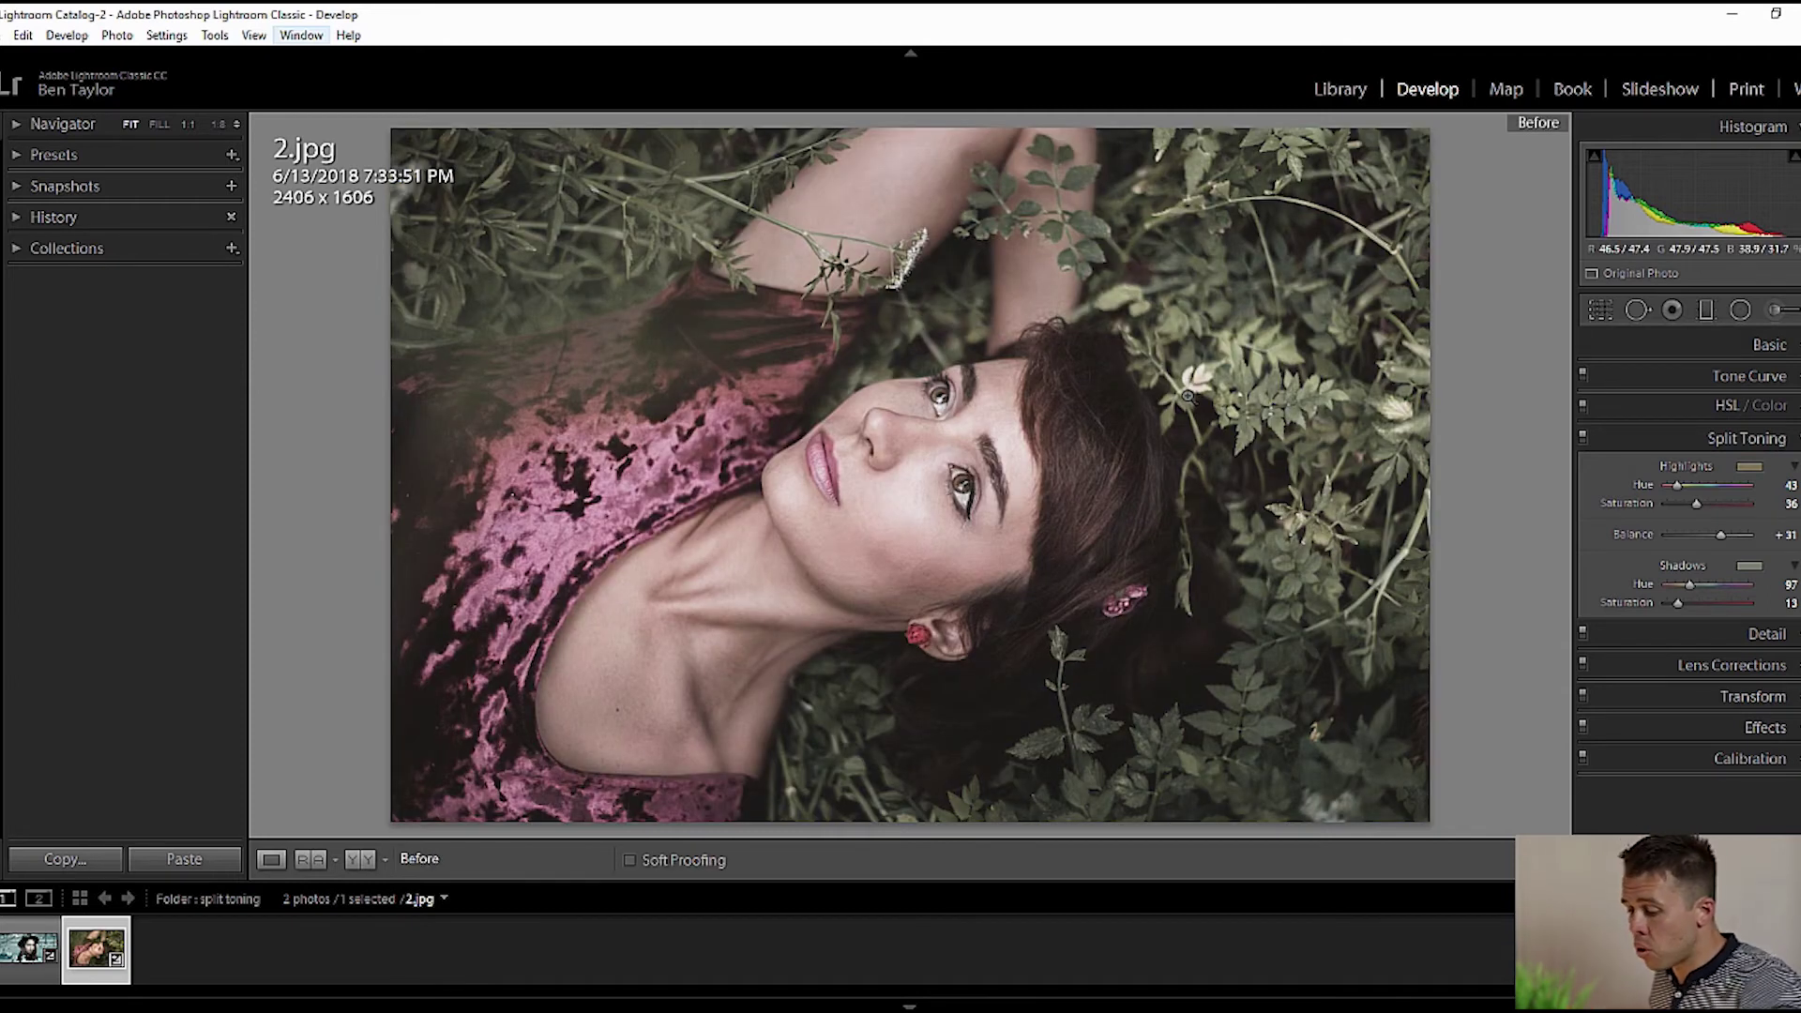
key("backslash")
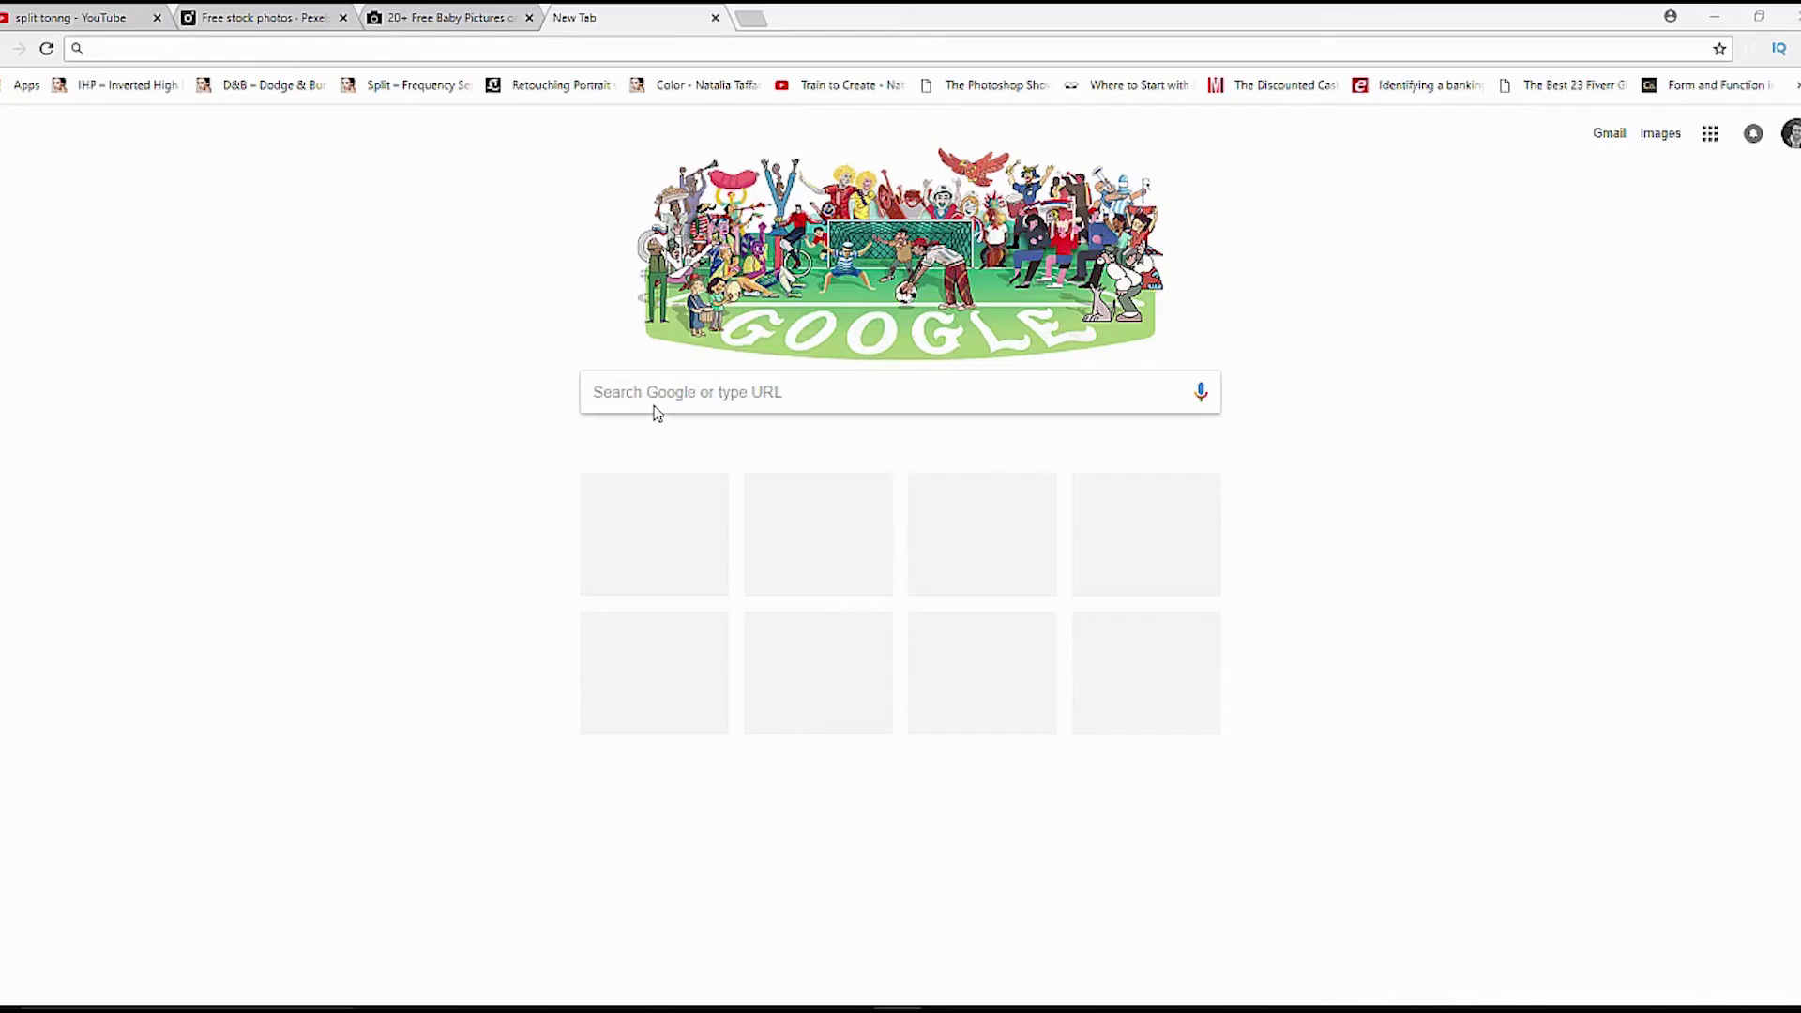
In the web browser, search Google for "Adobe Colour" and open the Adobe Color CC color wheel site.
left_click(655, 405)
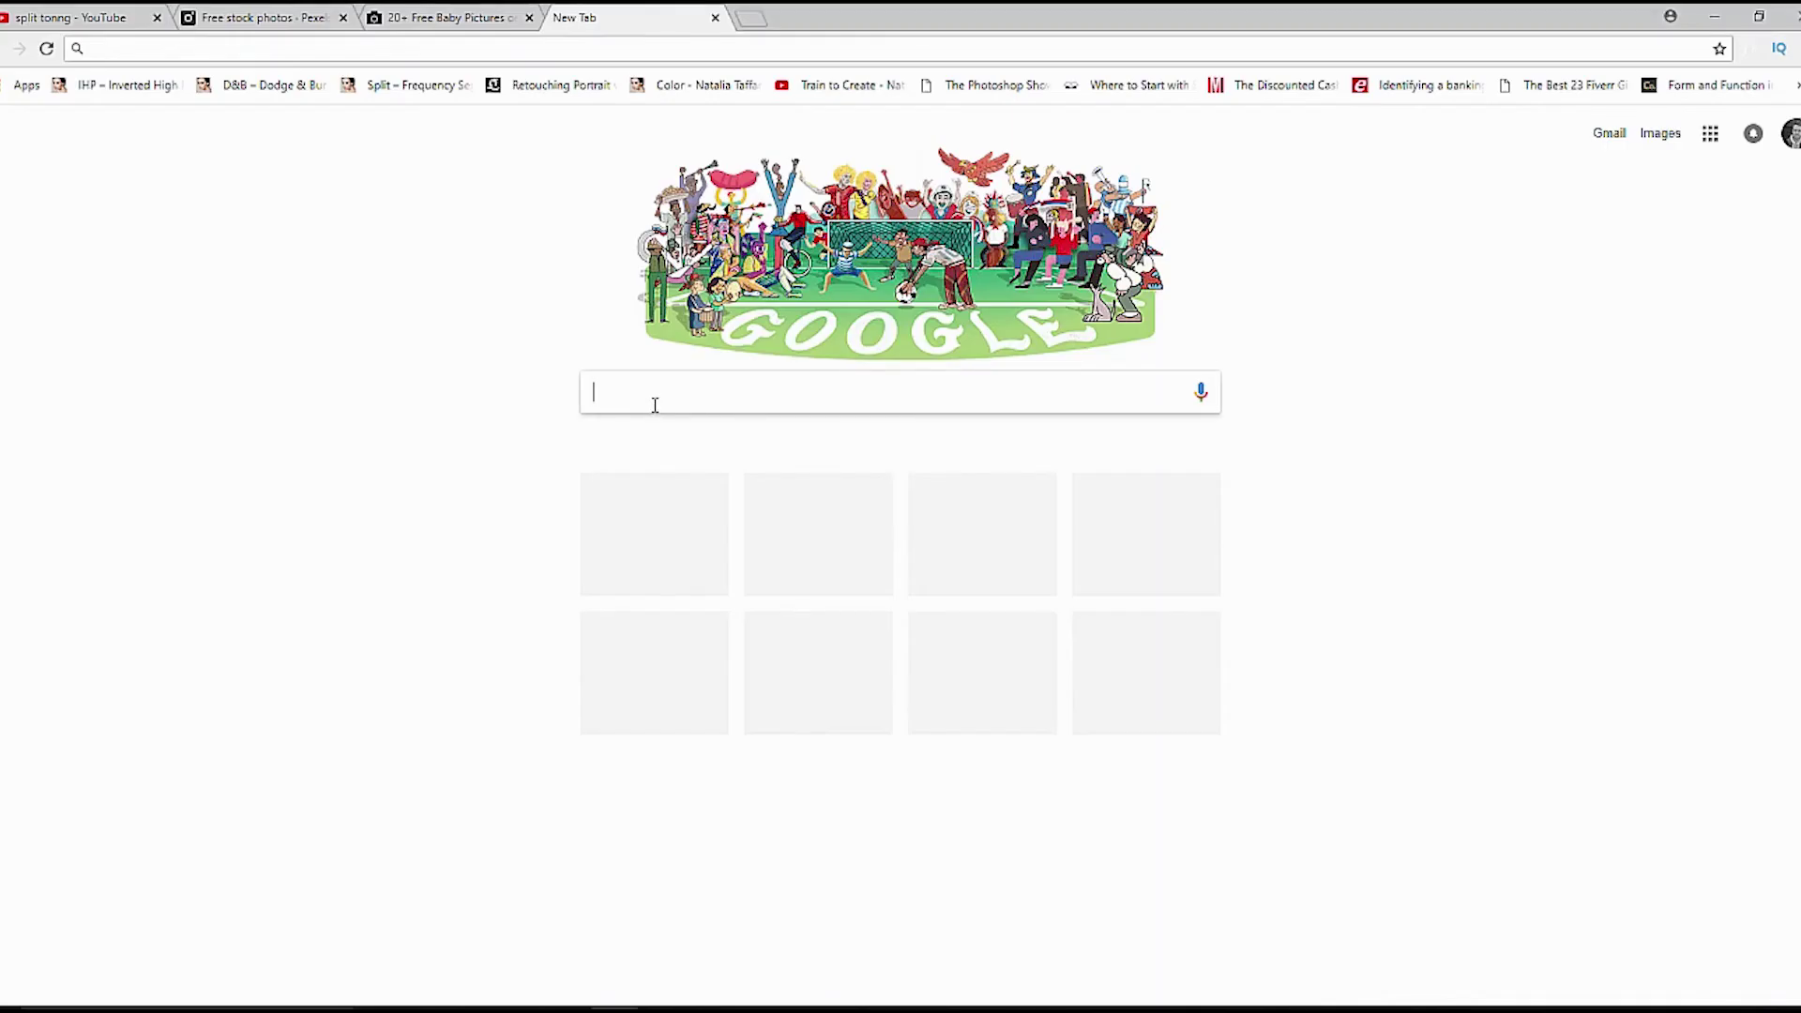
type("Ado")
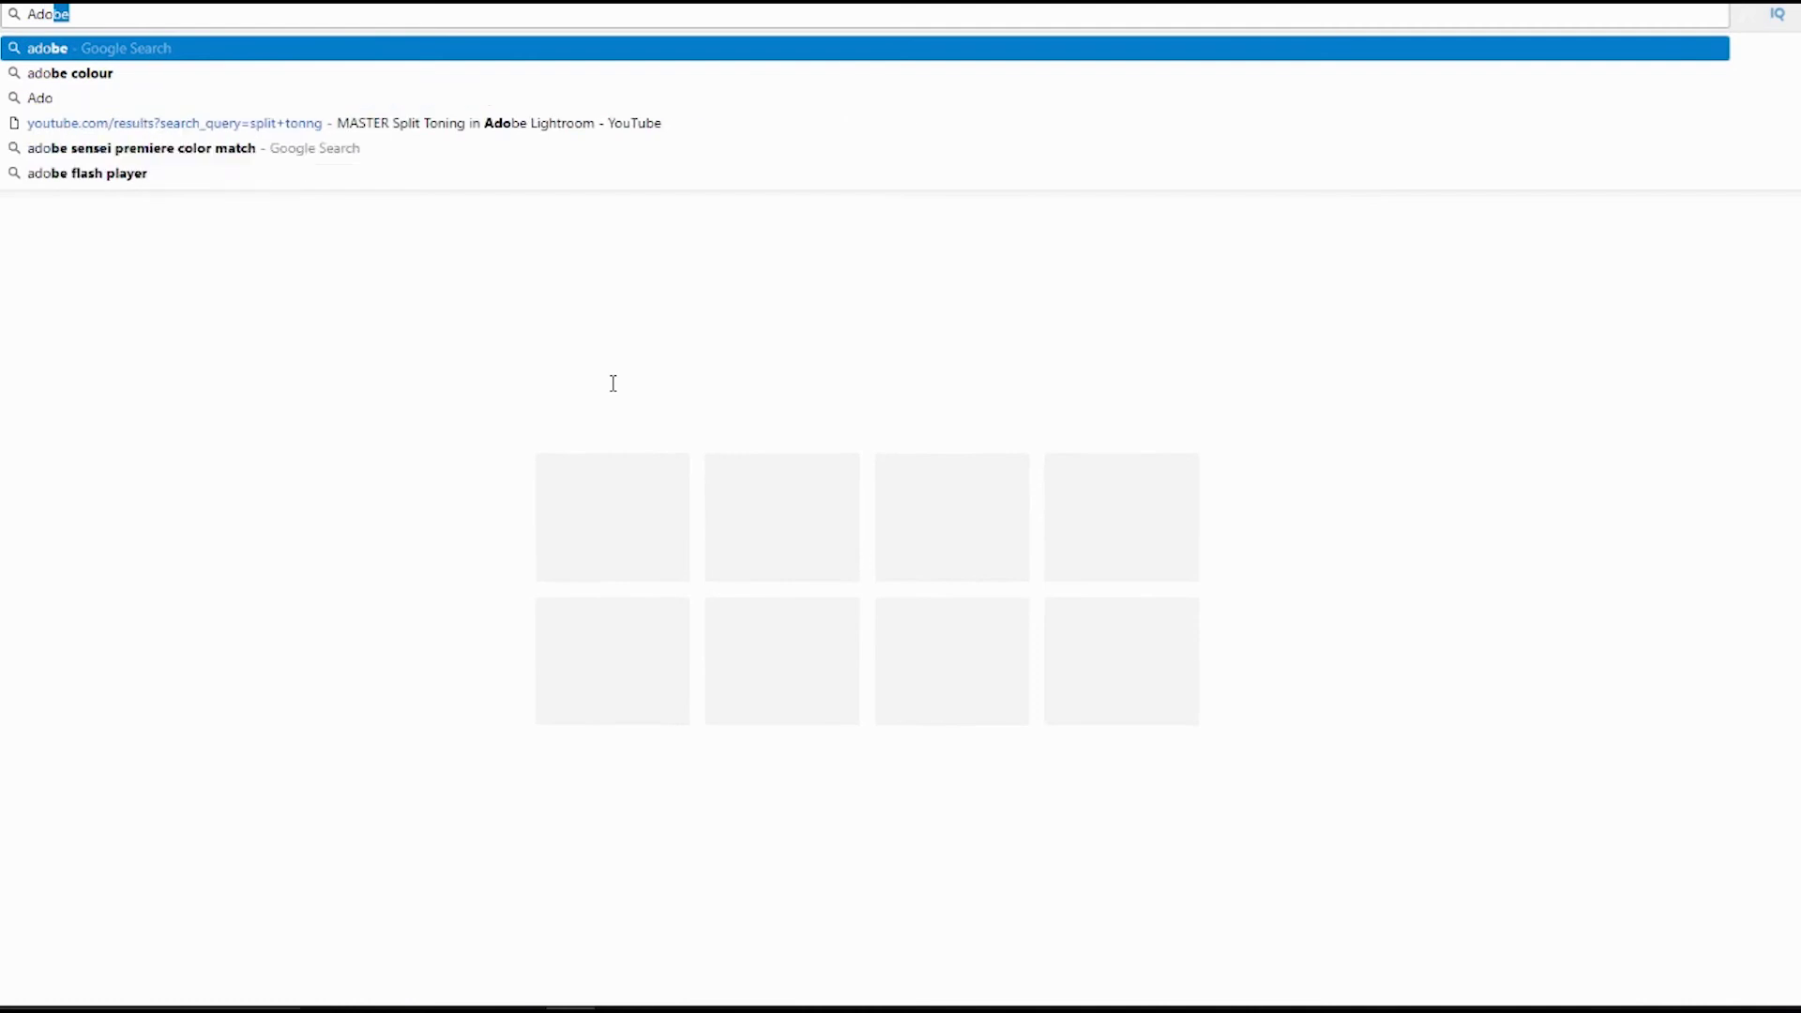
type("be Colour")
key("Return")
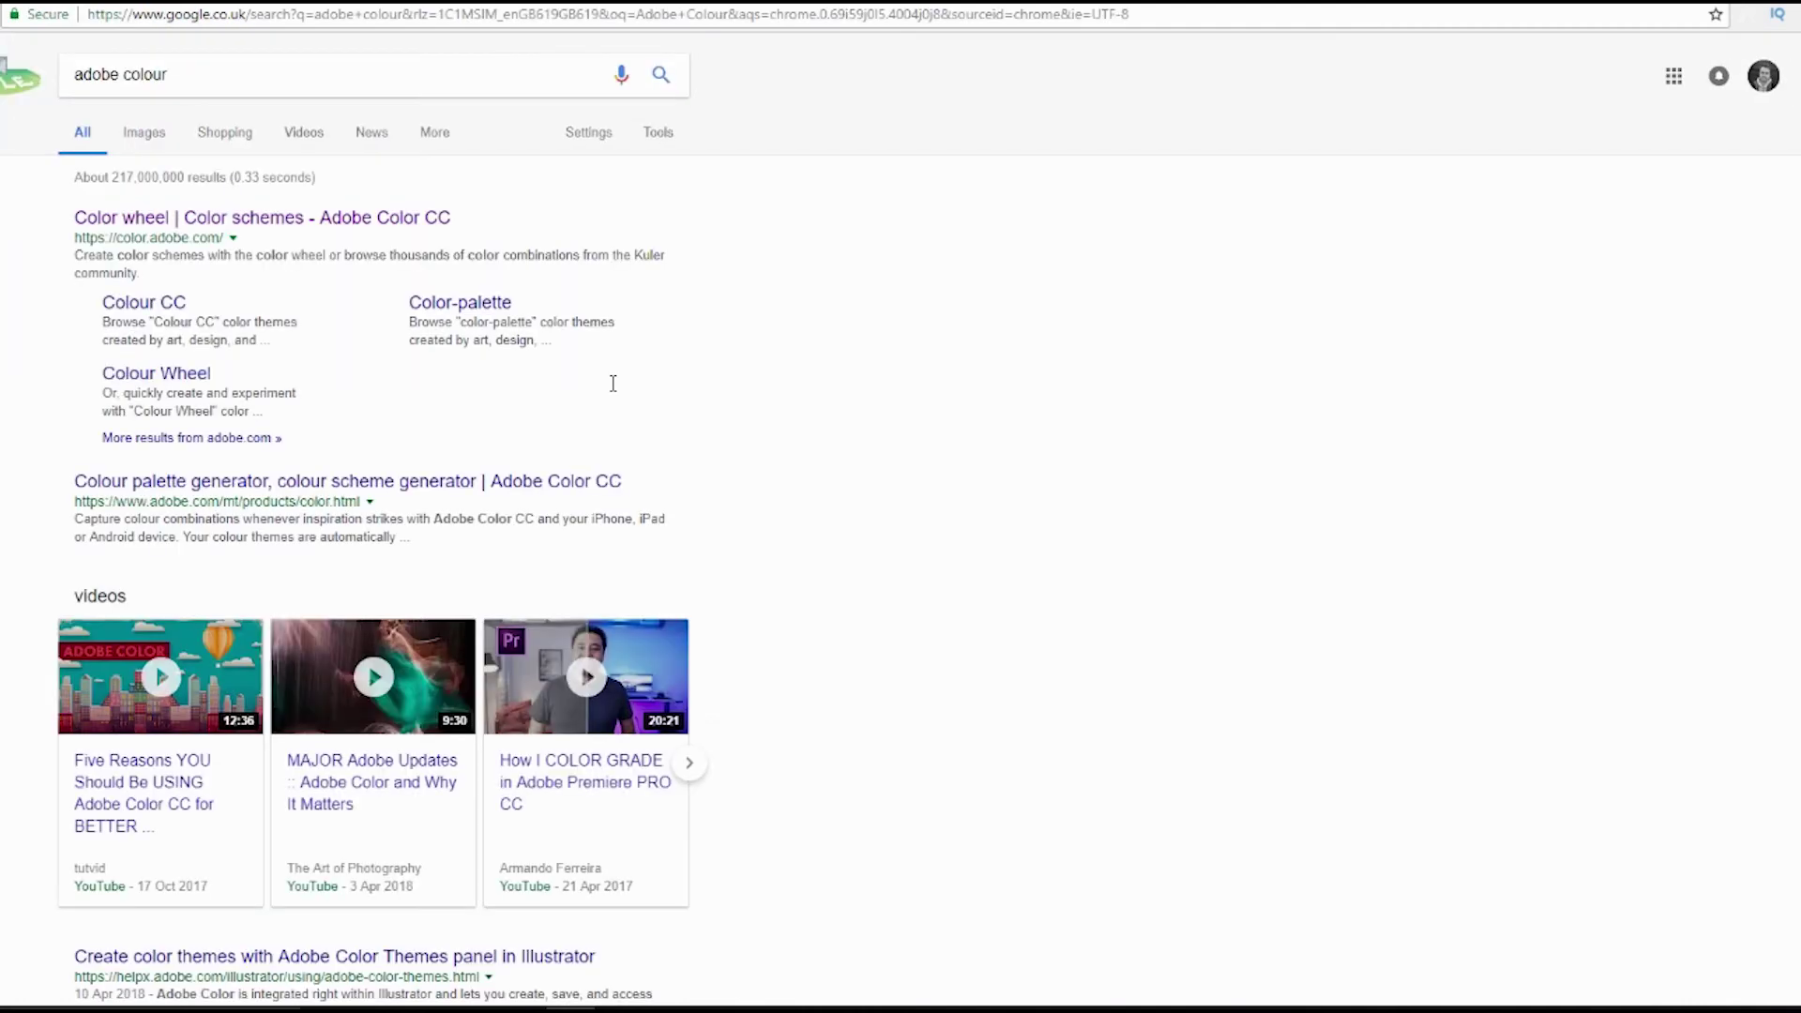
left_click(329, 220)
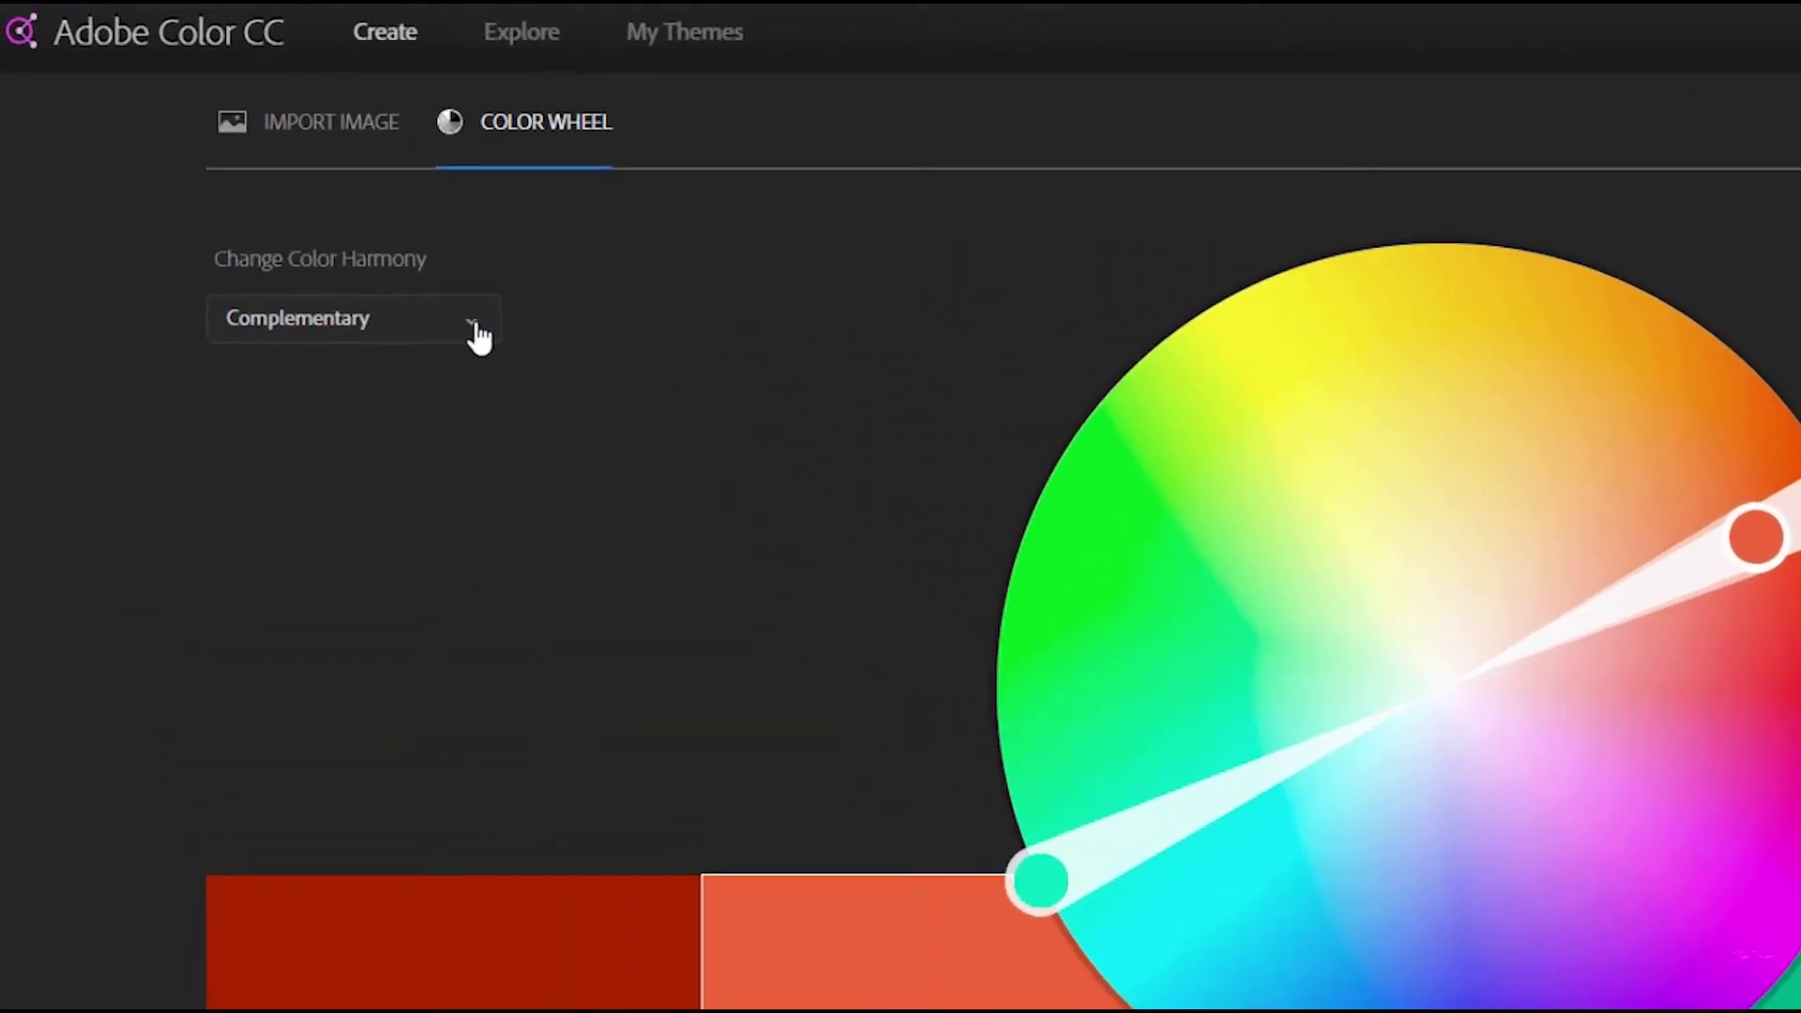
Choose the Complementary color harmony and move the second color's marker near the wheel's centre to a pale peach opposite cyan.
left_click(313, 211)
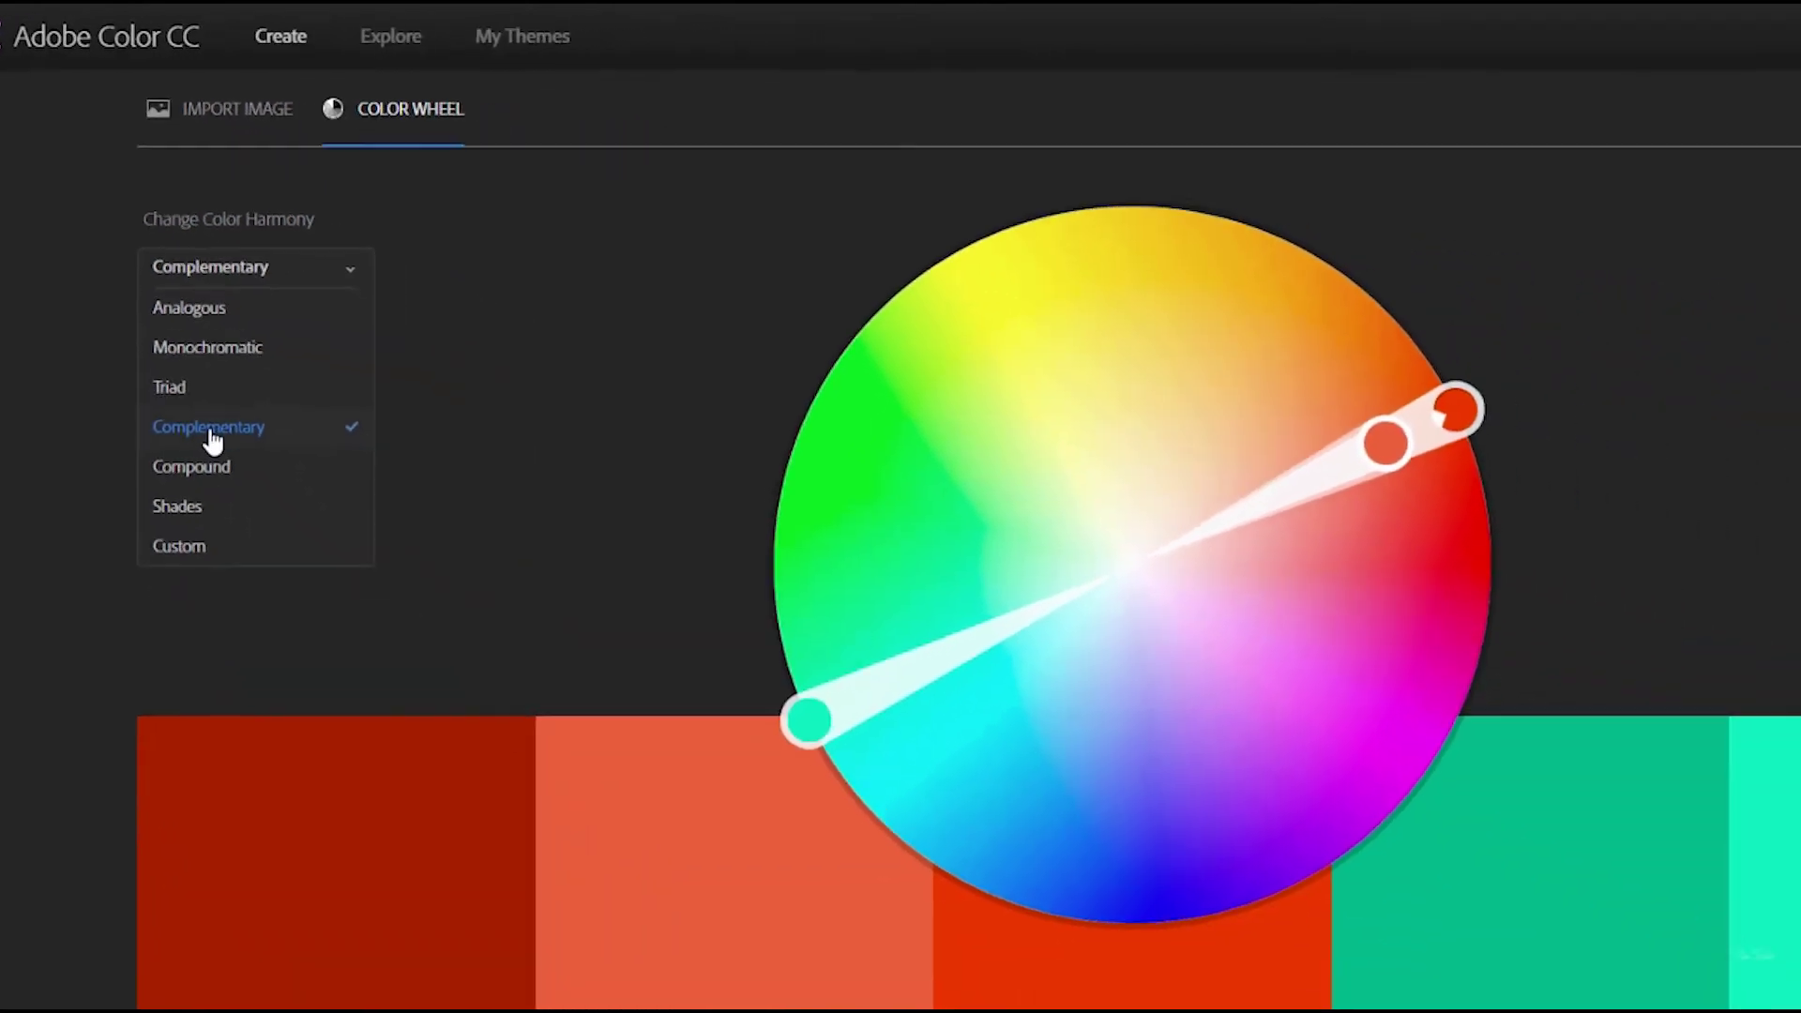
left_click(212, 439)
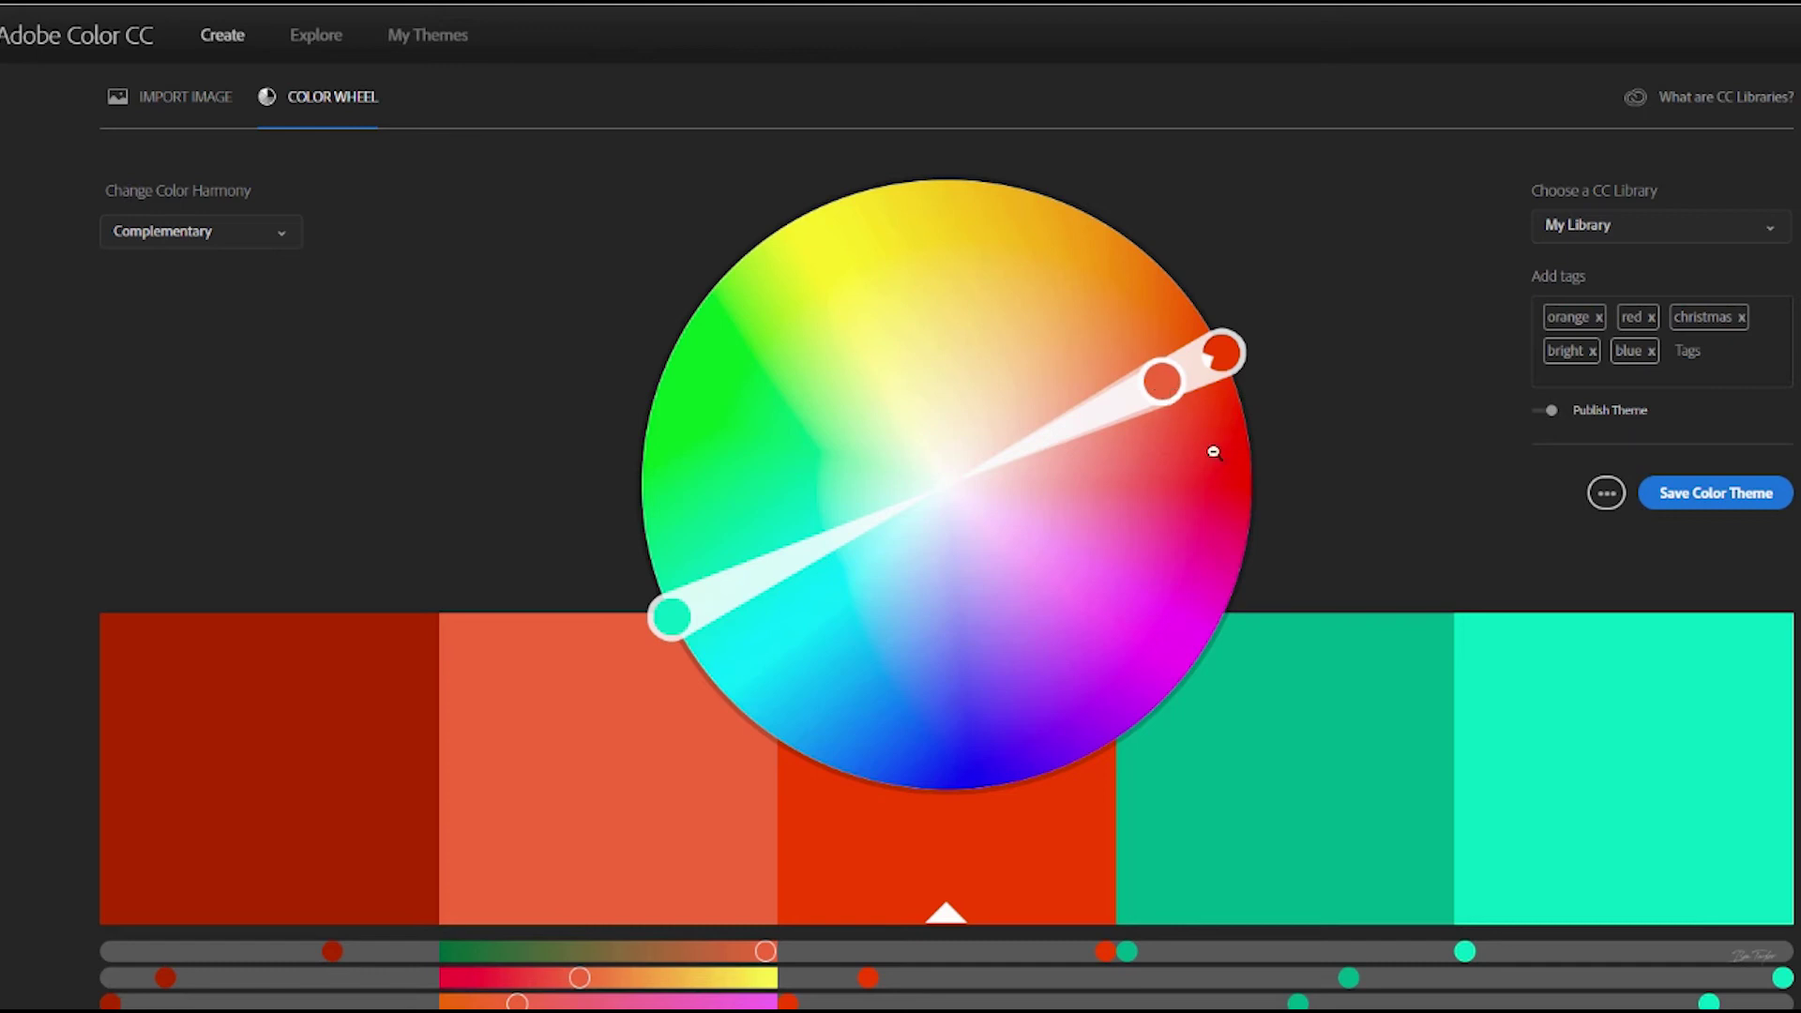
left_click_drag(1162, 383, 1014, 419)
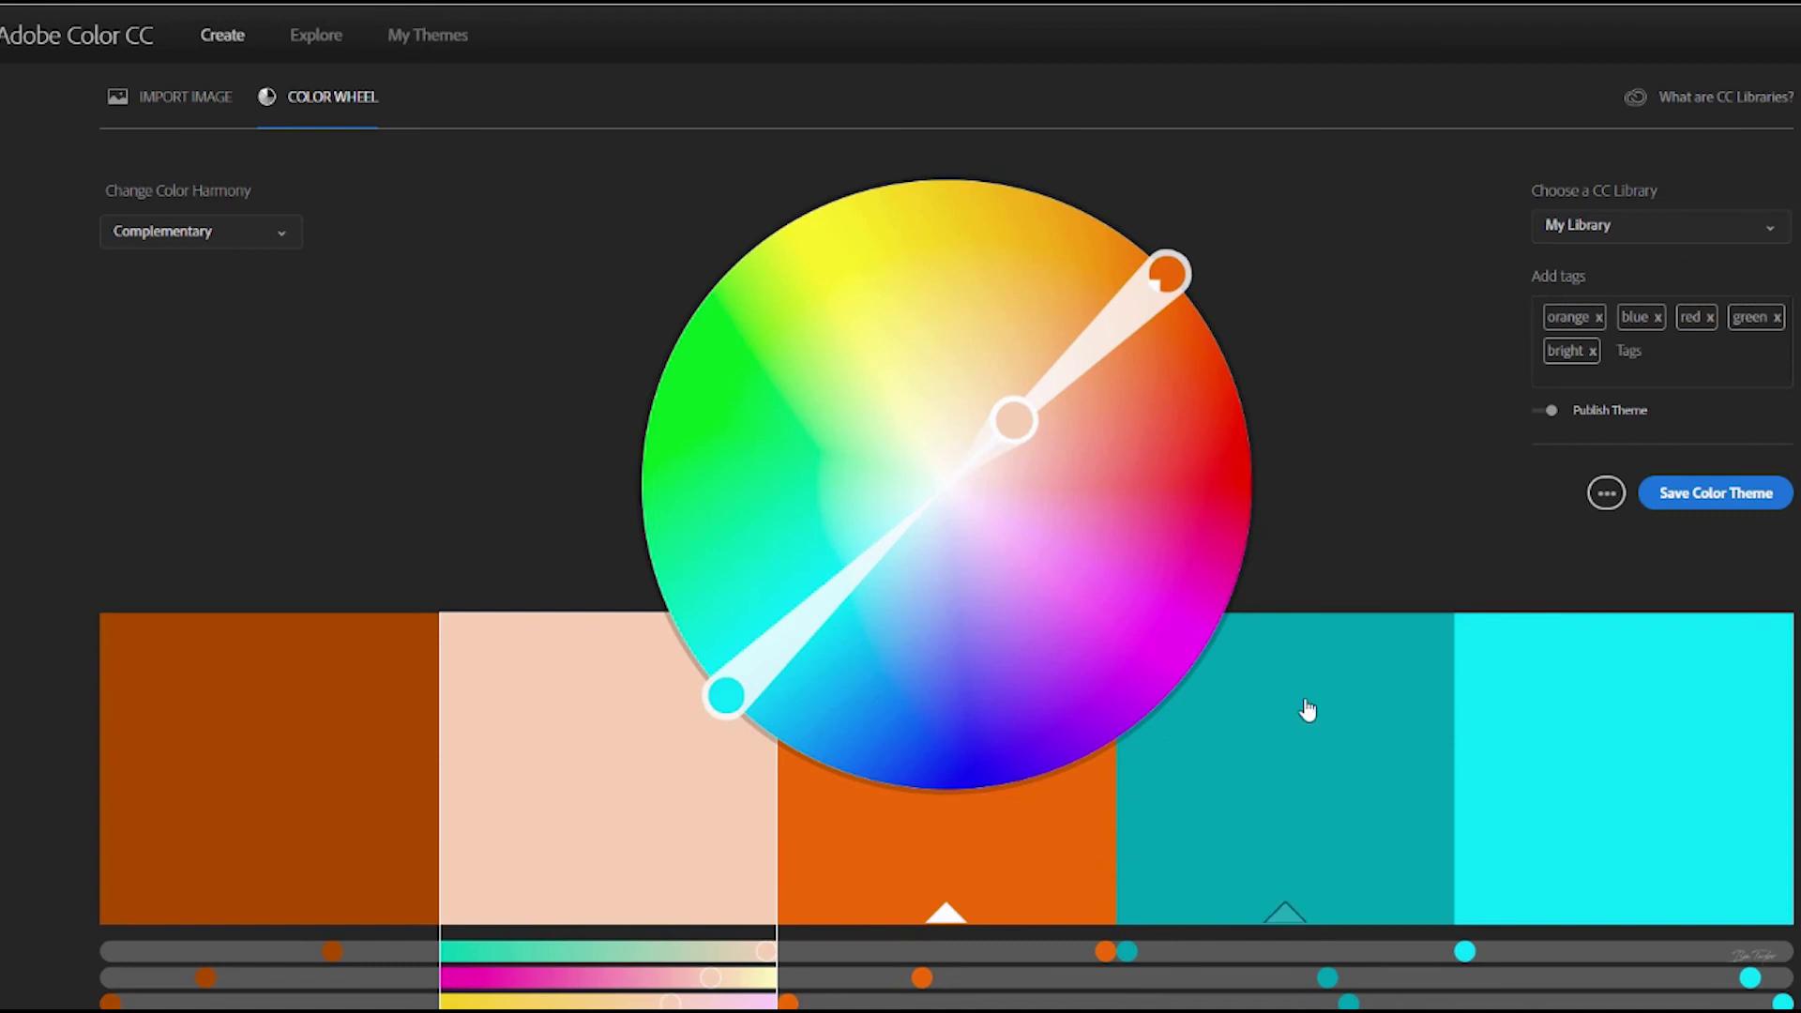